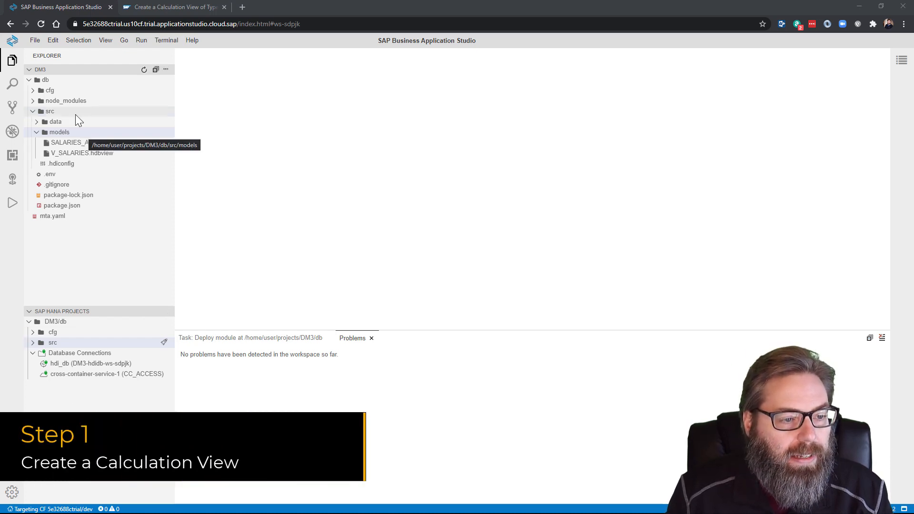
Step: Run the SAP HANA: Create SAP HANA Database Artifact command and close the deployment task and Problems views
click(104, 40)
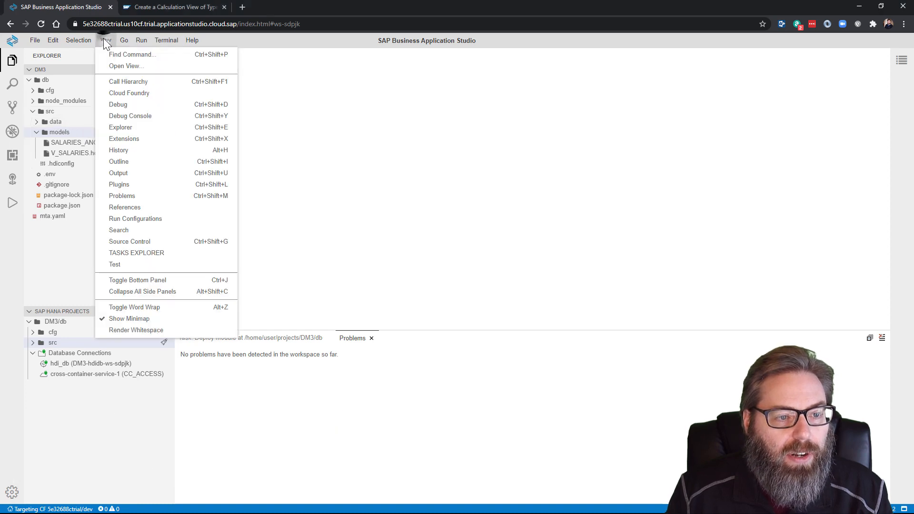
click(116, 55)
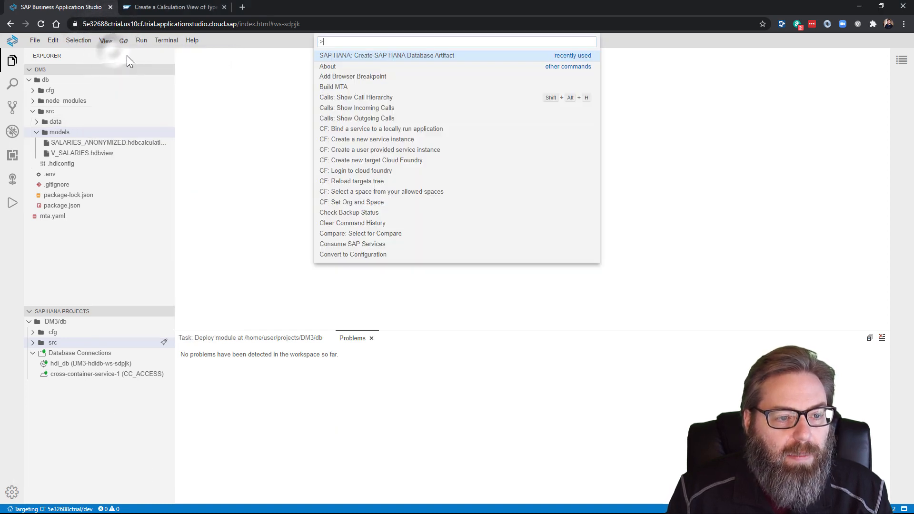
click(418, 60)
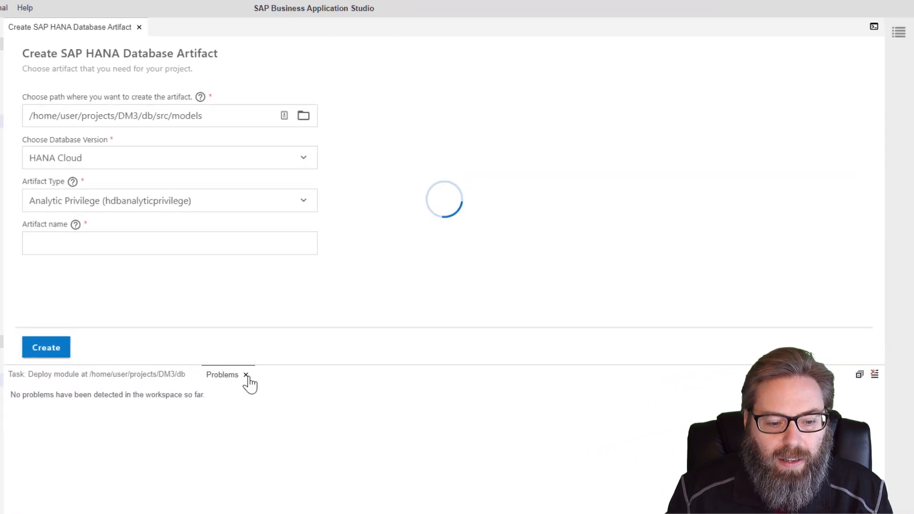
click(274, 367)
click(224, 367)
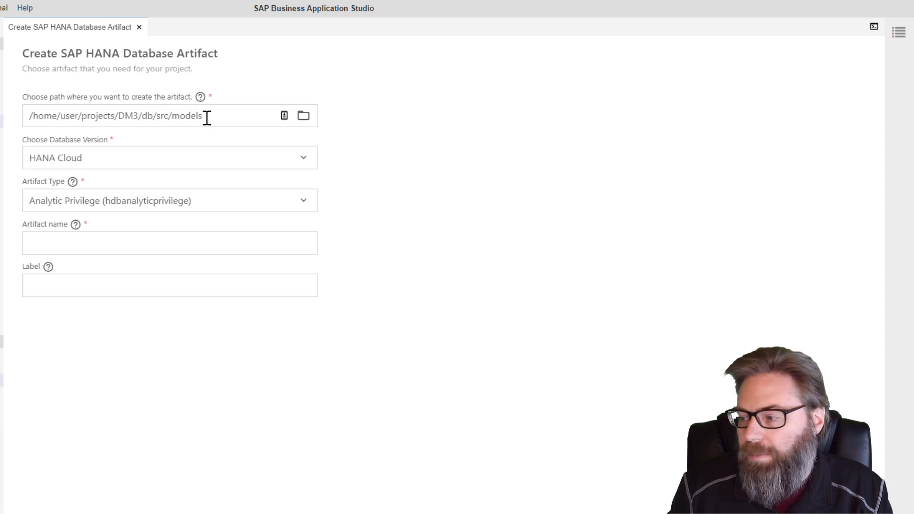
Step: Set the artifact type to Calculation View (hdbcalculationview) and name the artifact PERFORMANCE_SALARIES
click(287, 201)
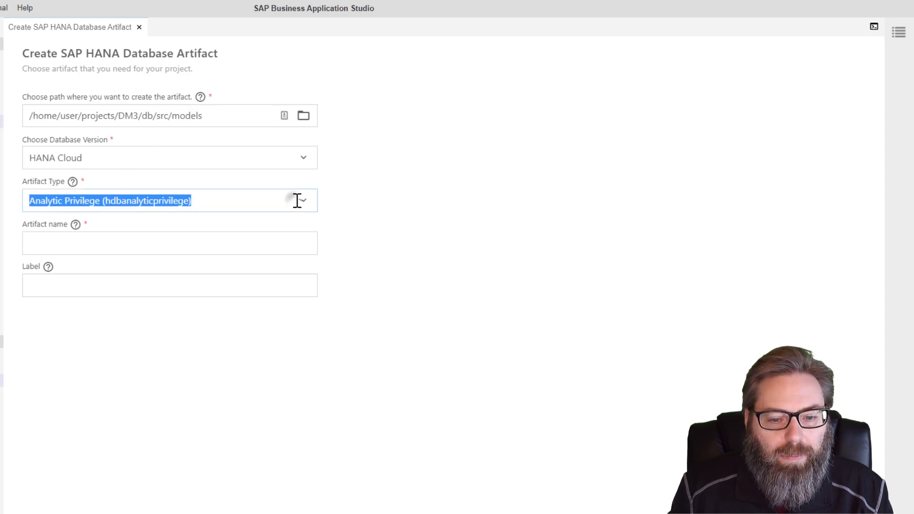
click(310, 199)
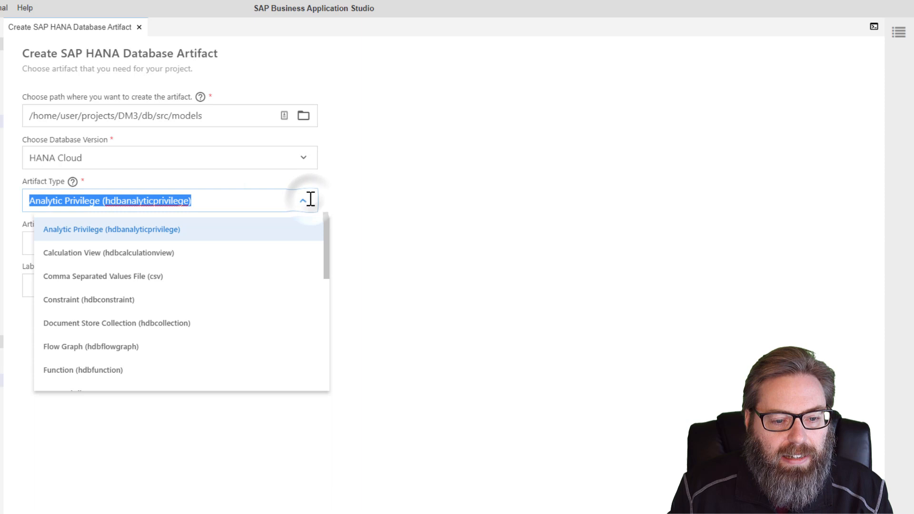
click(182, 263)
click(155, 238)
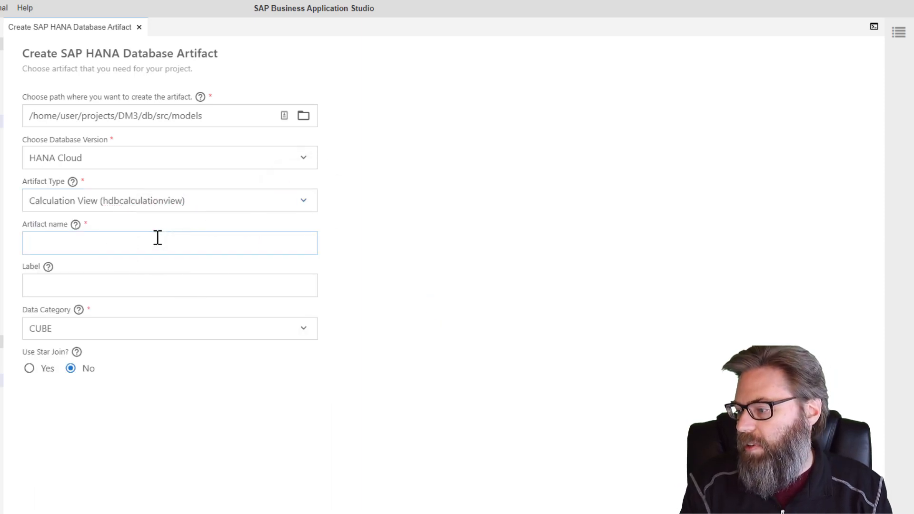
text(PERF)
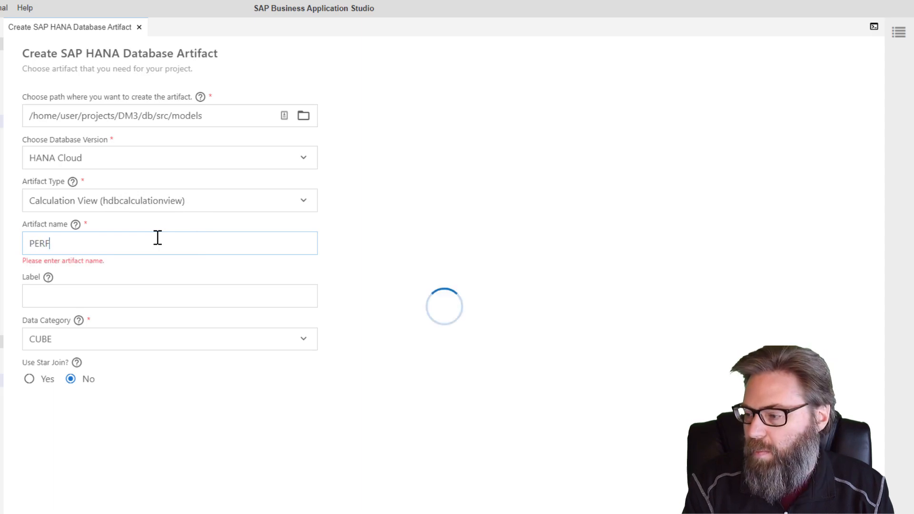
text(ORMANCE_)
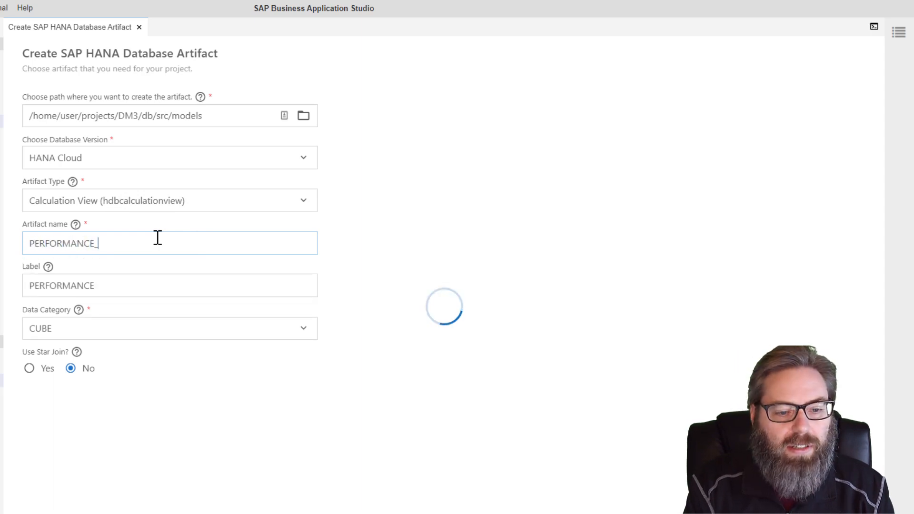
text(SALARIES)
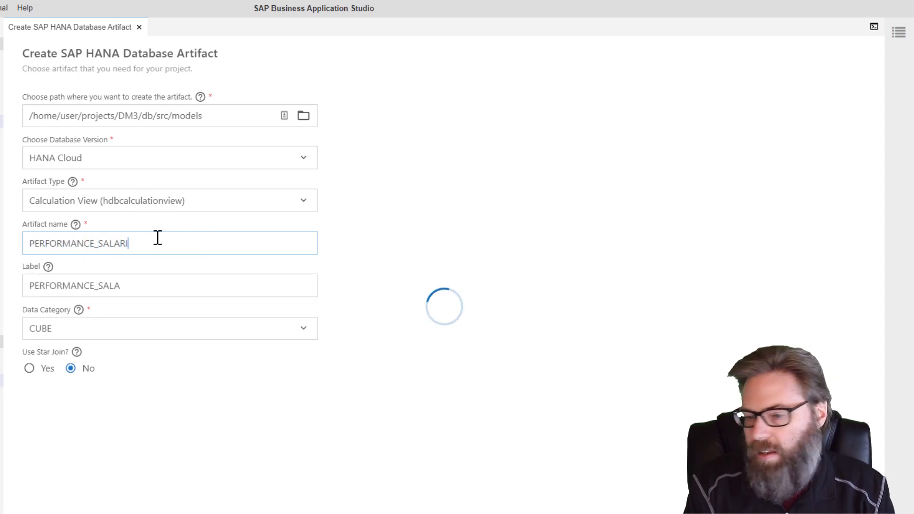
Step: Change the label to "Performance + Salaries" and create the calculation view artifact
double_click(157, 286)
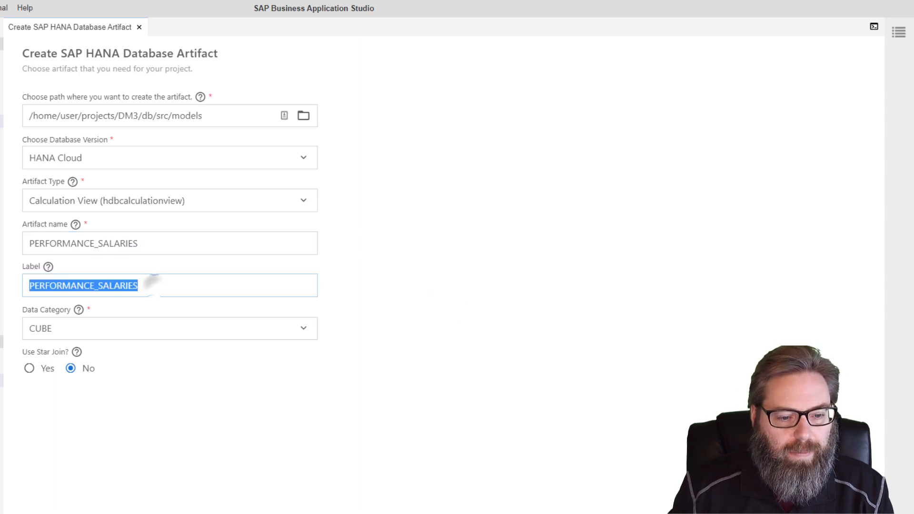
text(Perf)
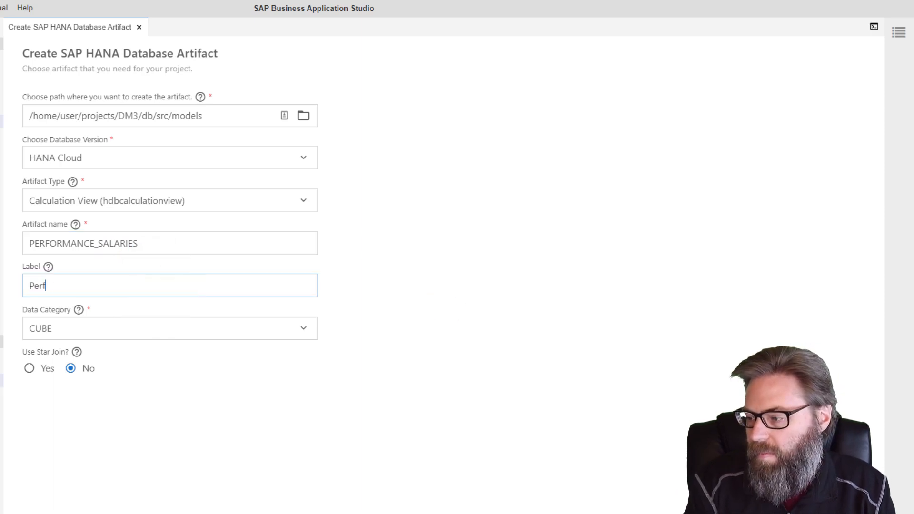
text(ormance + S)
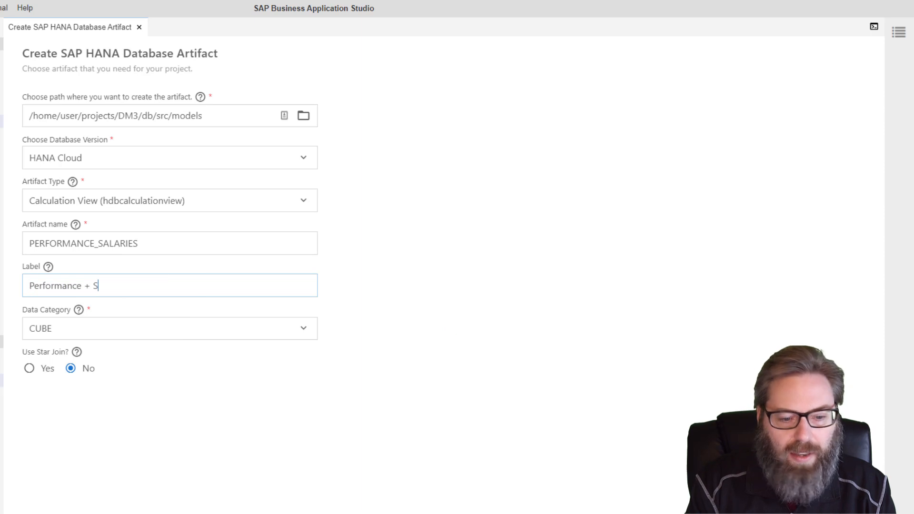
text(alaries)
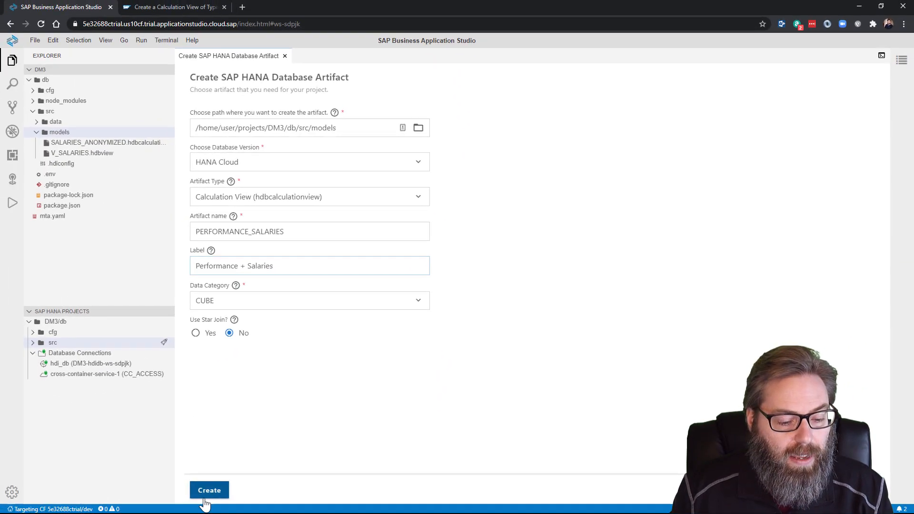
click(214, 496)
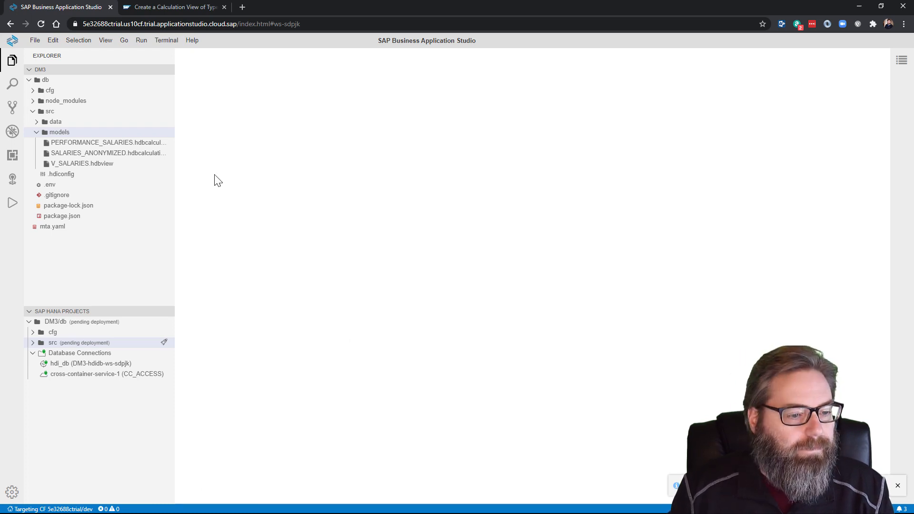
Step: Open the PERFORMANCE_SALARIES calculation view from the models folder, then expand the node palette and widen the Semantics details
click(146, 146)
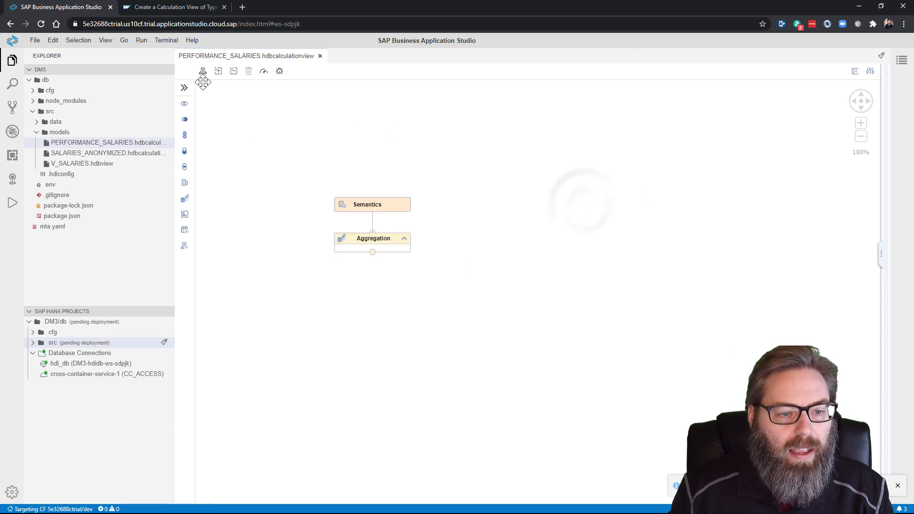
click(184, 87)
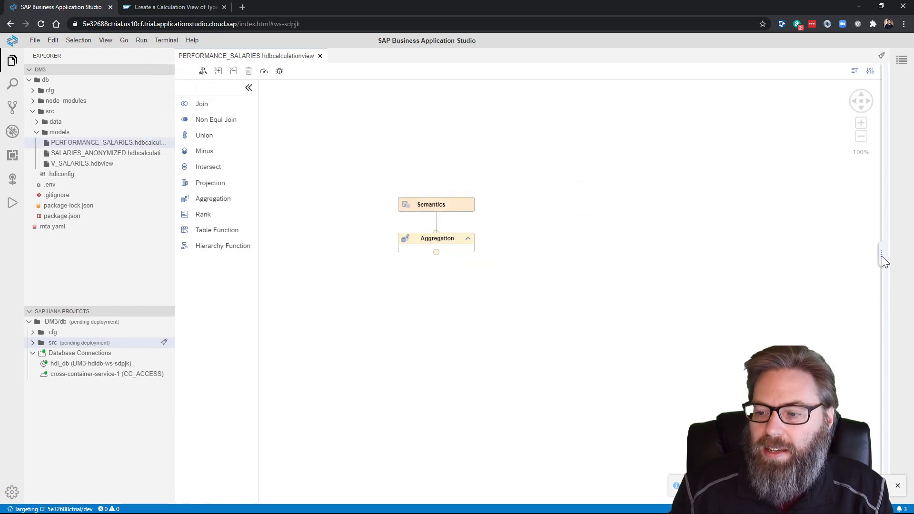
drag(882, 256, 606, 260)
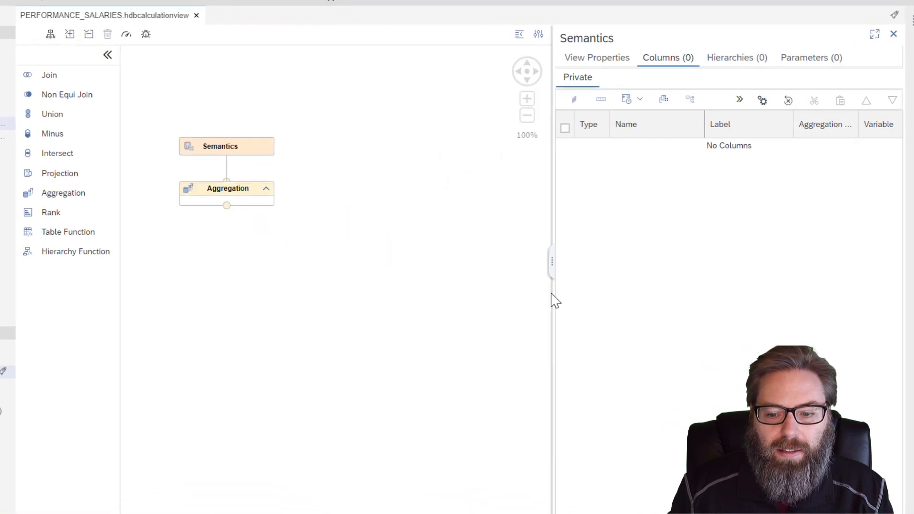
drag(551, 261, 404, 260)
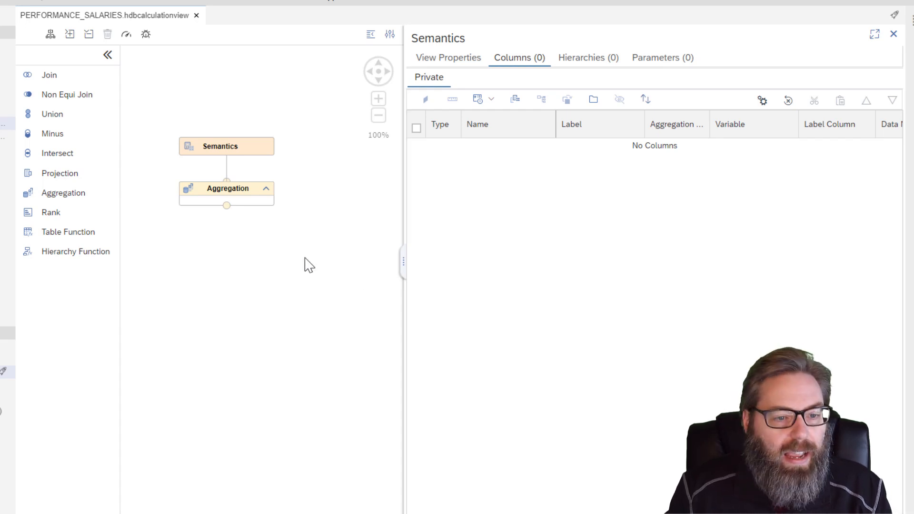
Step: Add a Join node to the calculation view canvas below the Aggregation node
click(57, 79)
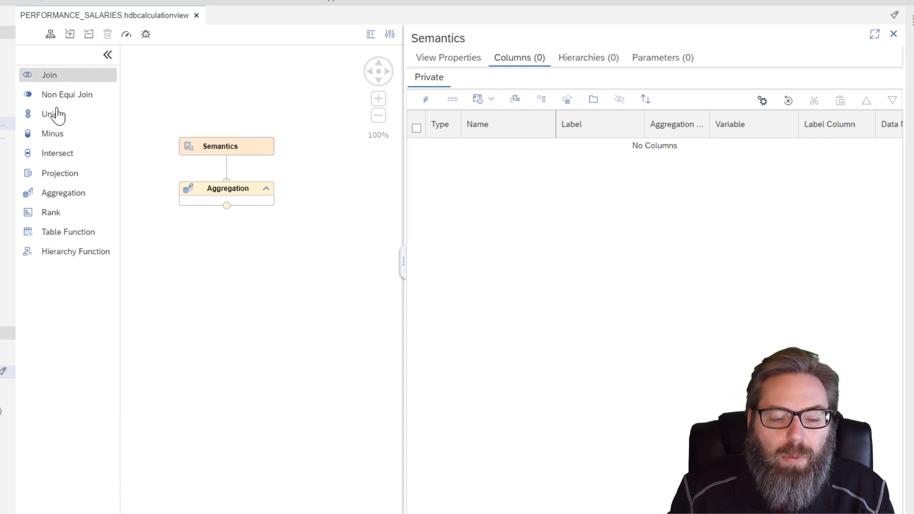
click(75, 175)
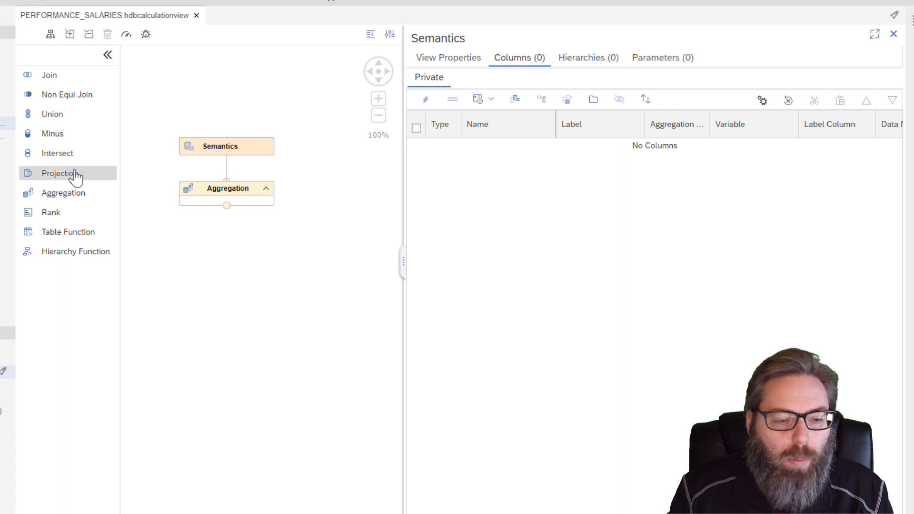
click(84, 79)
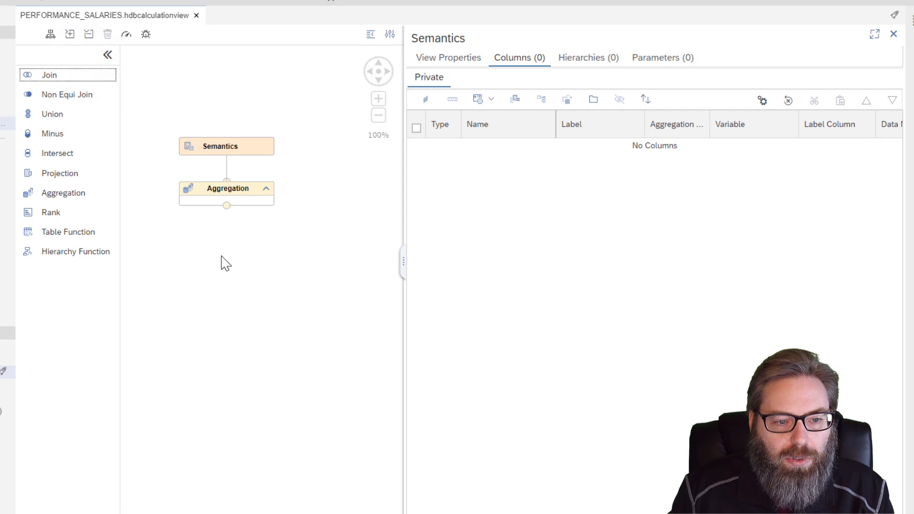
drag(66, 79, 226, 270)
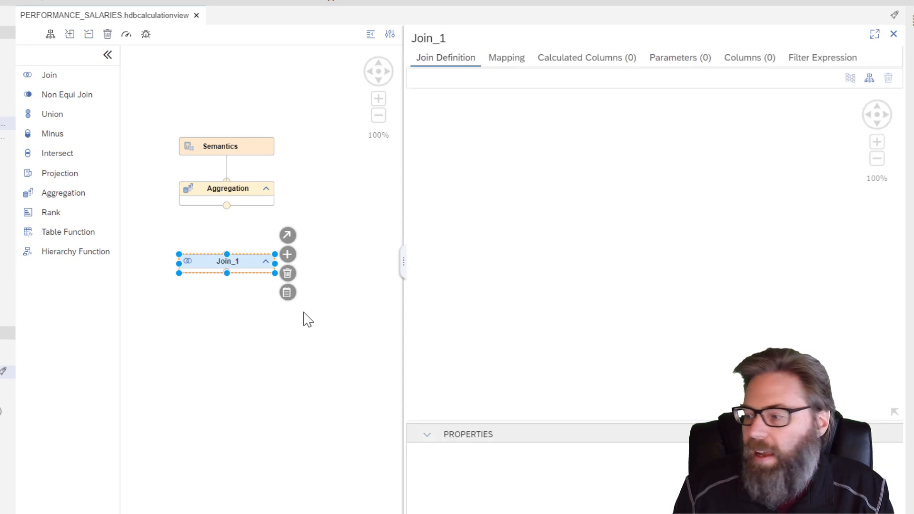
Step: Search the data sources for V_SAL and add V_SALARIES to the join node
click(288, 254)
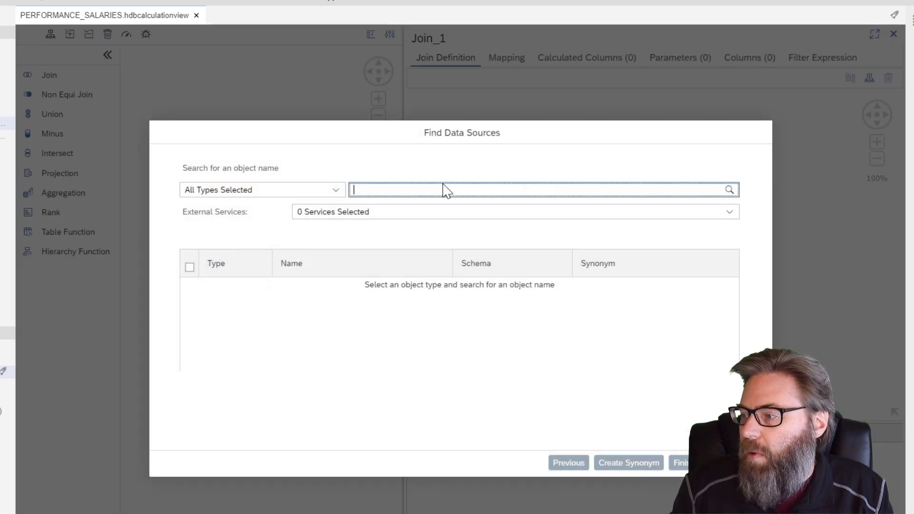
click(377, 190)
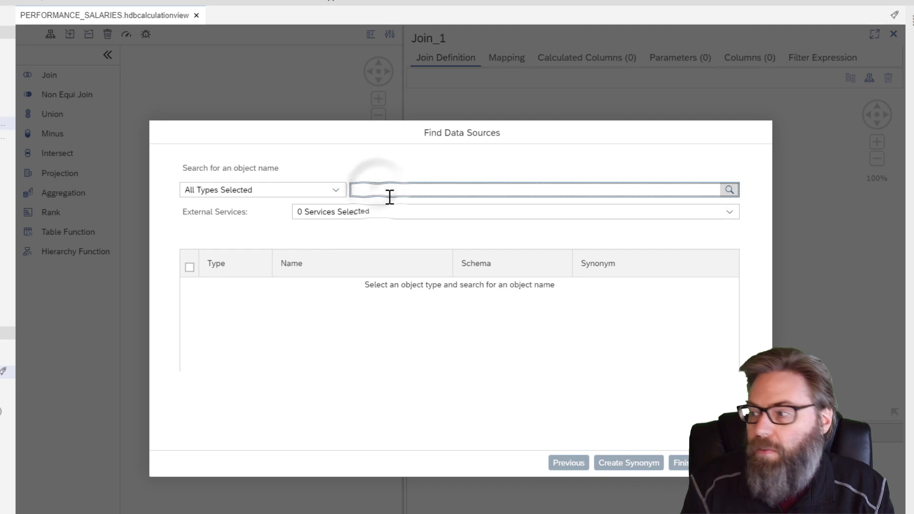
text(V_SAL)
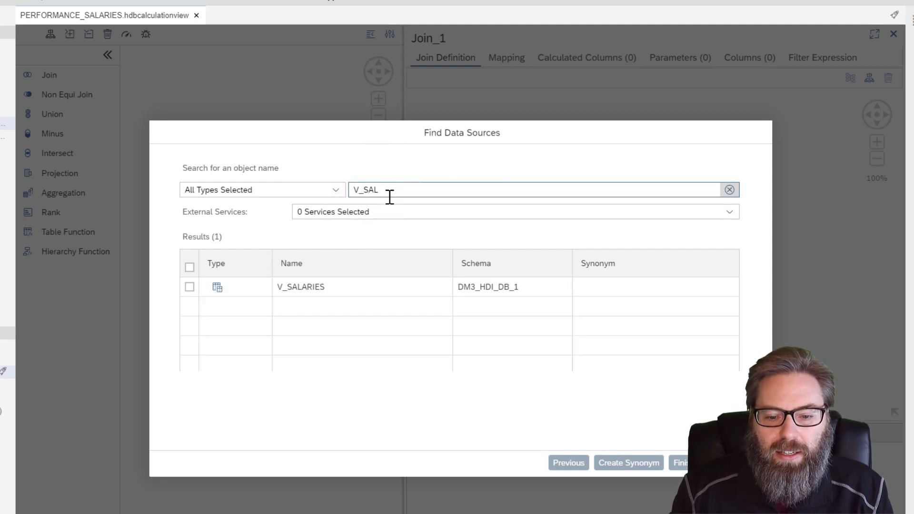
click(321, 298)
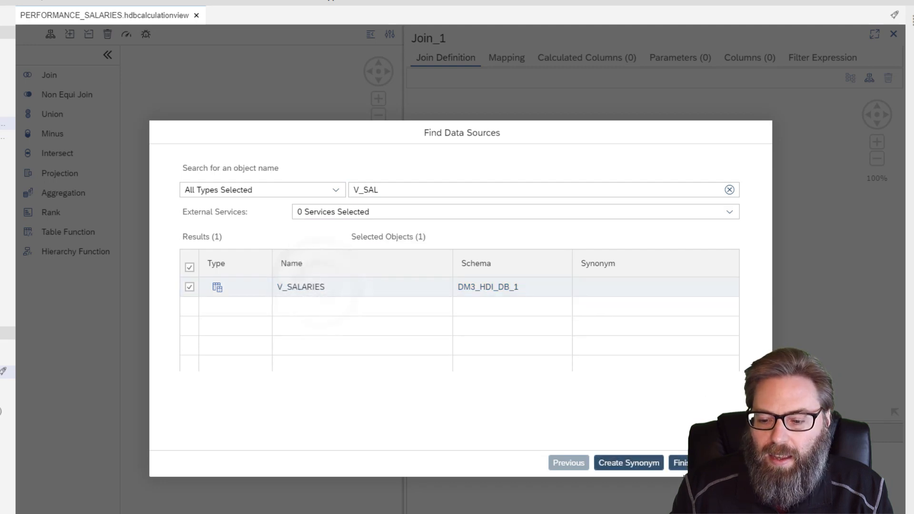
click(681, 463)
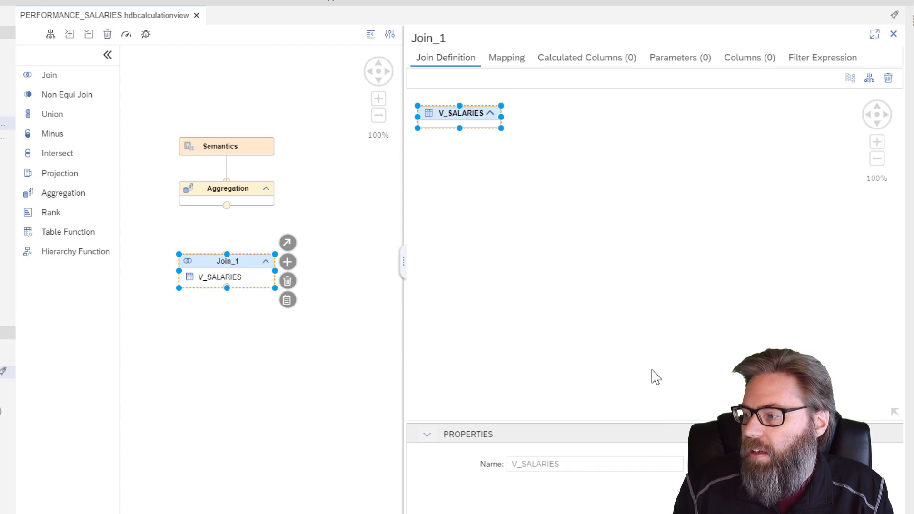
Step: Search the data sources for PERF and add the PERFORMANCE table to the join node
click(288, 262)
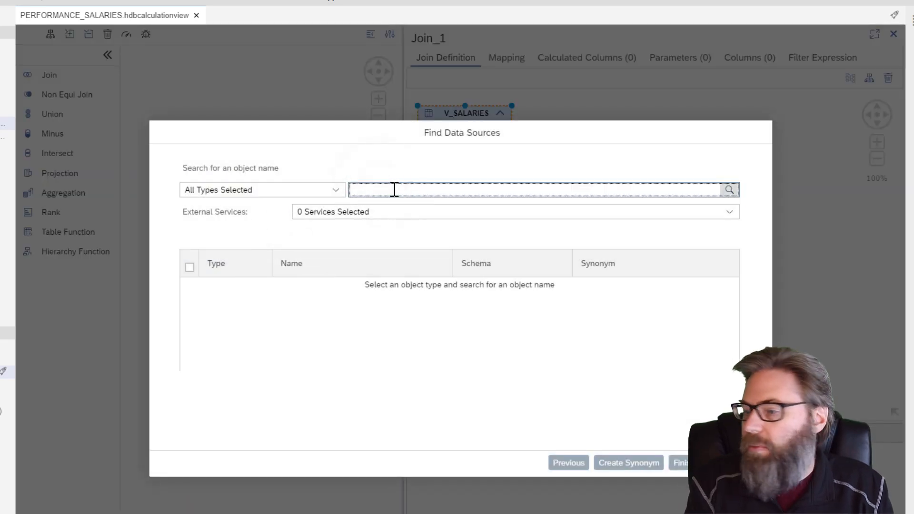
text(PER)
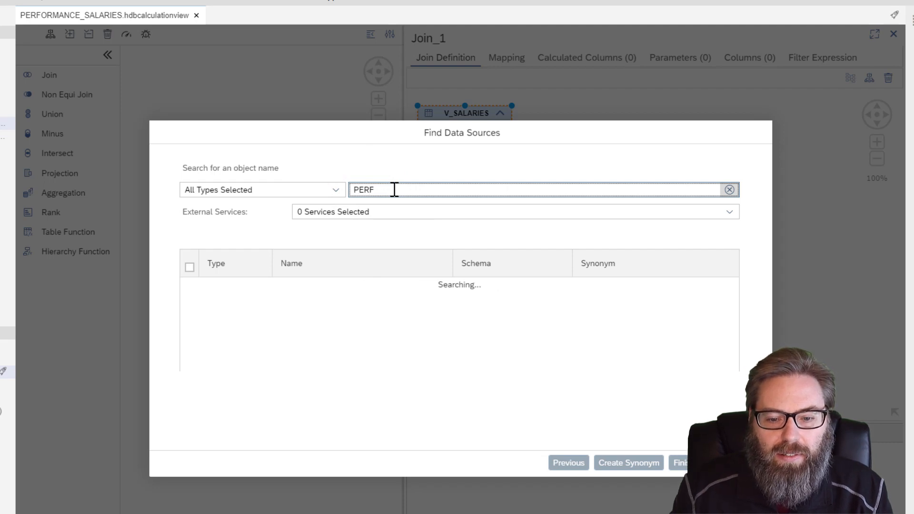
text(F)
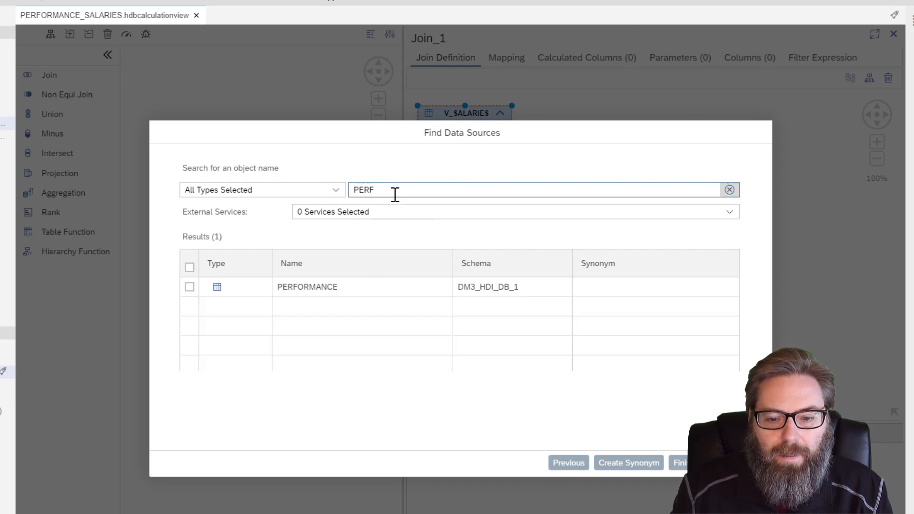
click(359, 288)
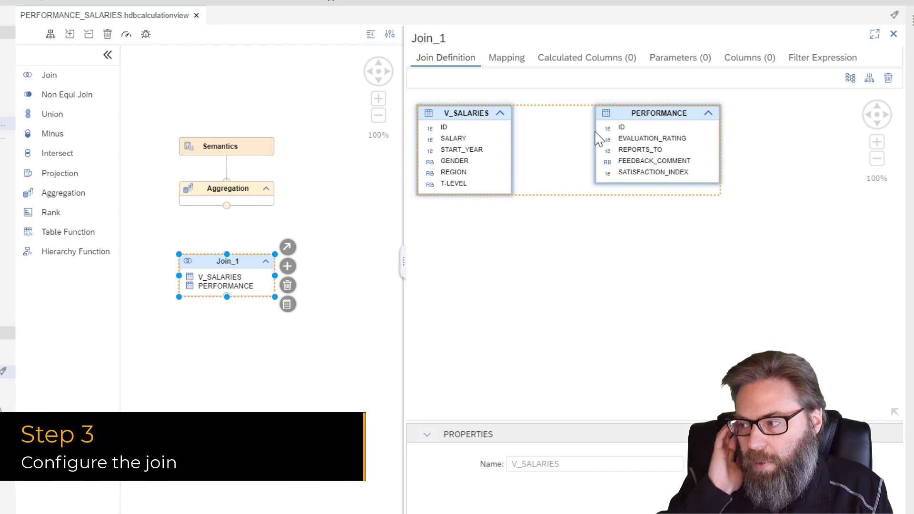
Step: Join V_SALARIES to PERFORMANCE in the join definition by linking their ID columns
click(254, 259)
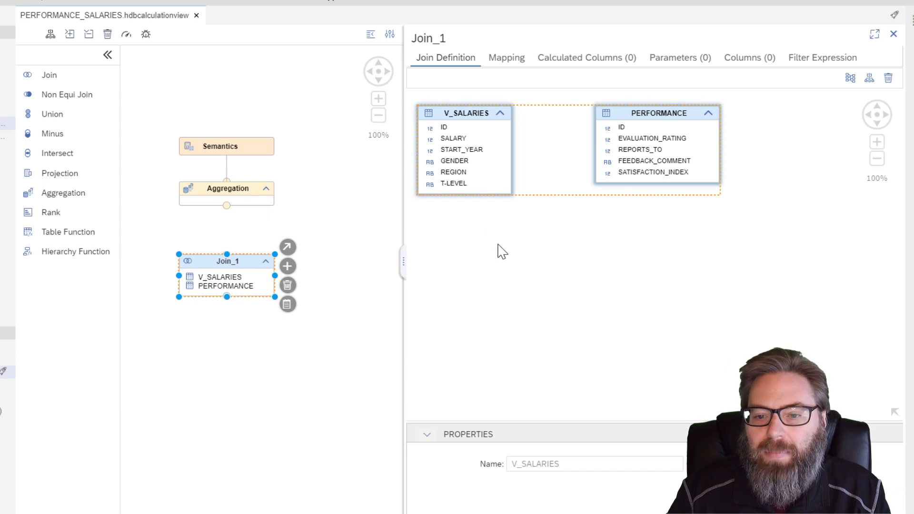
click(512, 266)
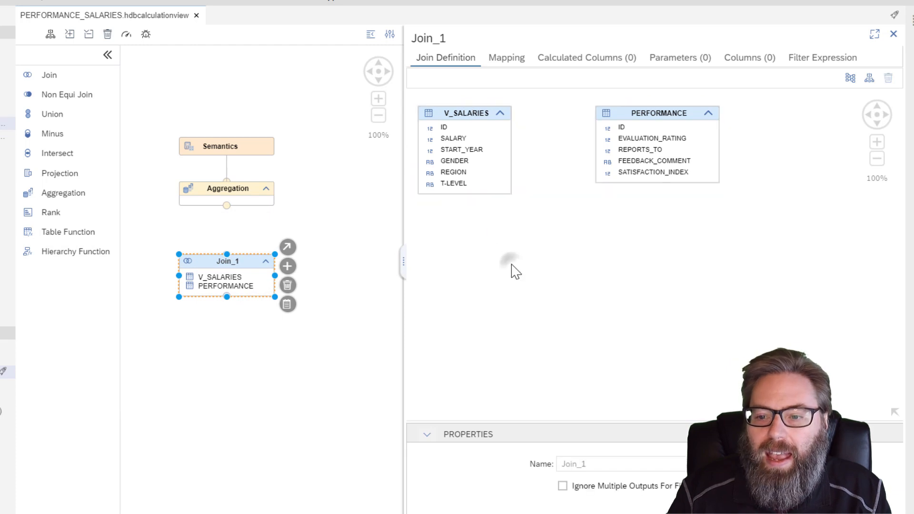
drag(506, 132, 598, 135)
click(504, 124)
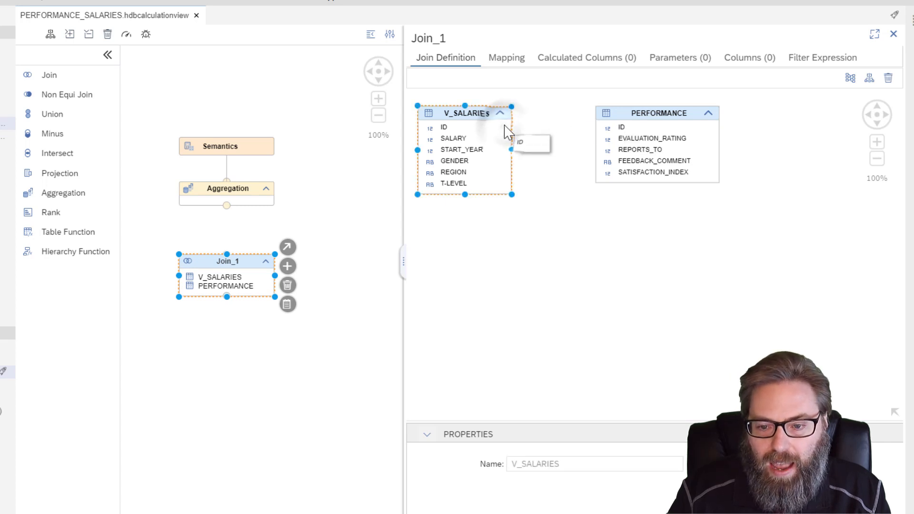
click(464, 127)
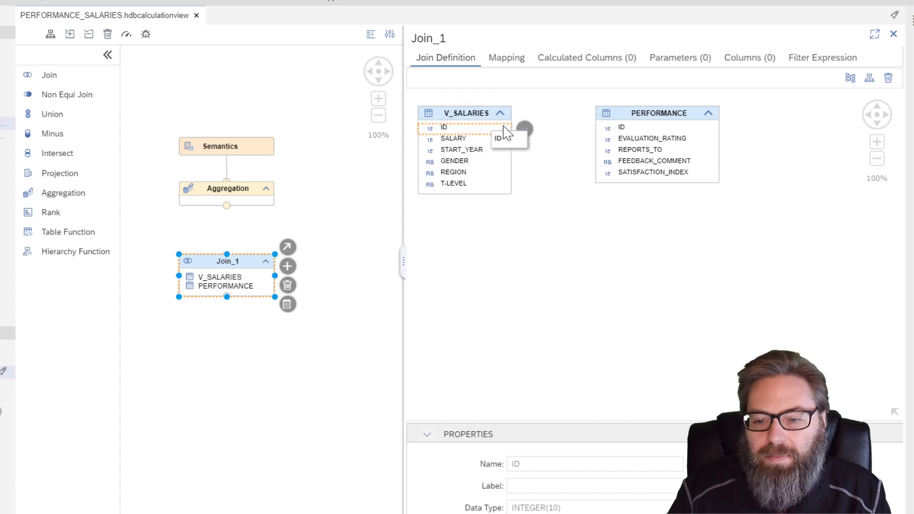
drag(524, 132, 618, 134)
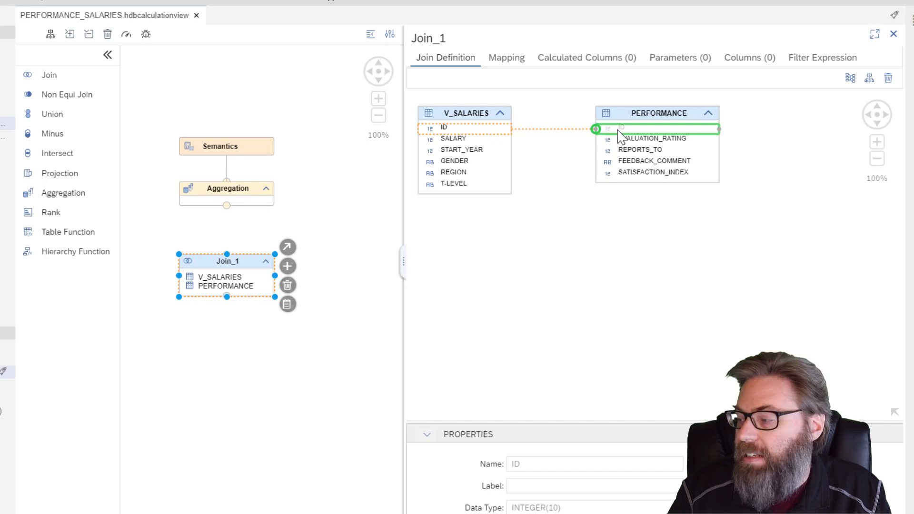
drag(618, 134, 618, 134)
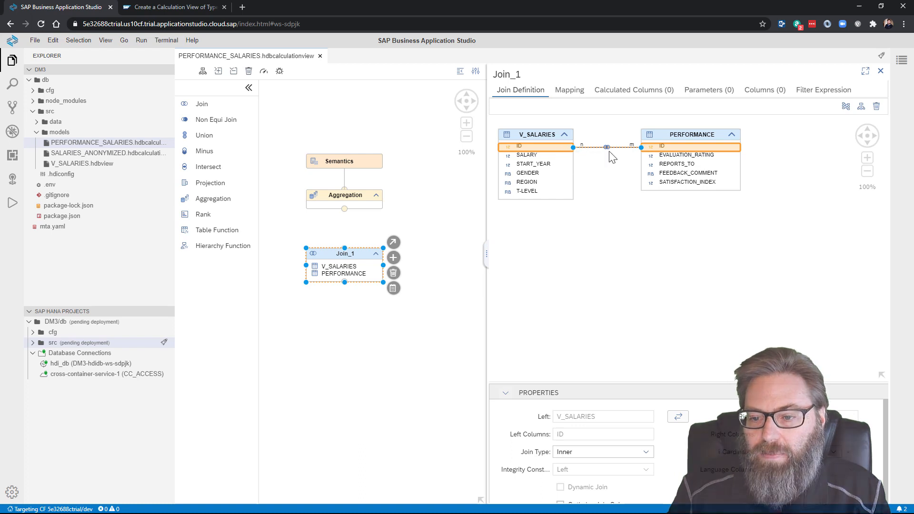
Step: Set the cardinality of the join between the two ID columns to 1..1
click(834, 453)
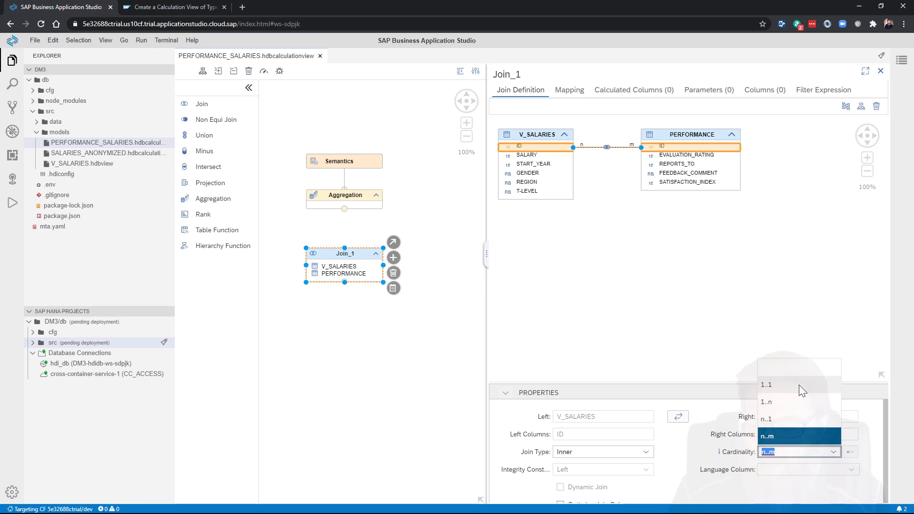
click(799, 385)
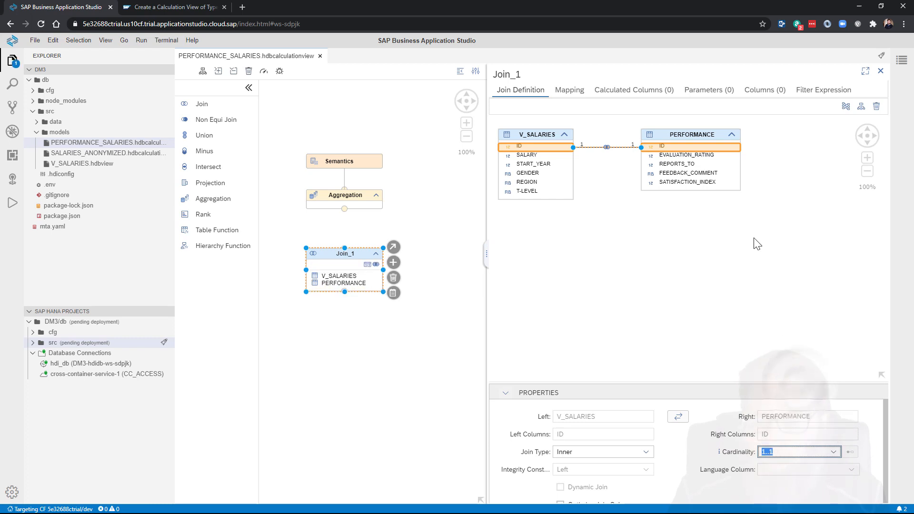
click(733, 253)
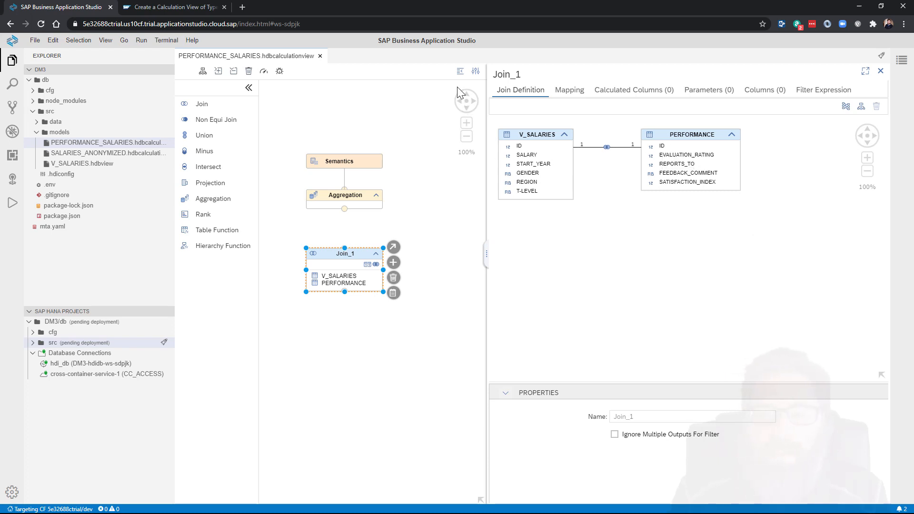
click(607, 148)
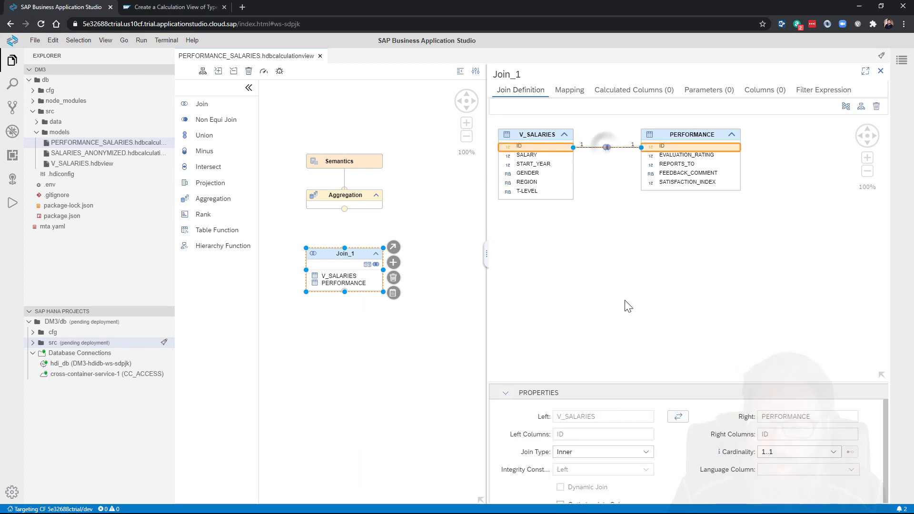
scroll(684, 463, down, 1)
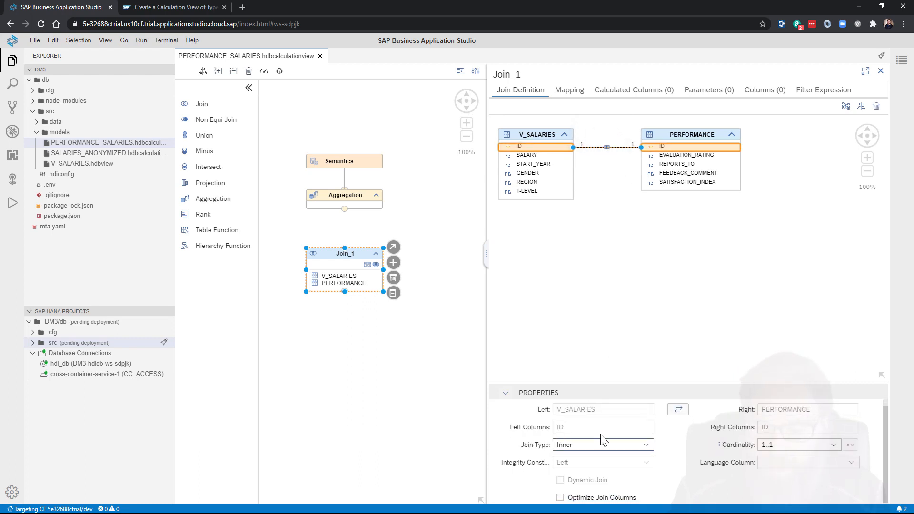
scroll(635, 288, up, 4)
scroll(631, 231, down, 7)
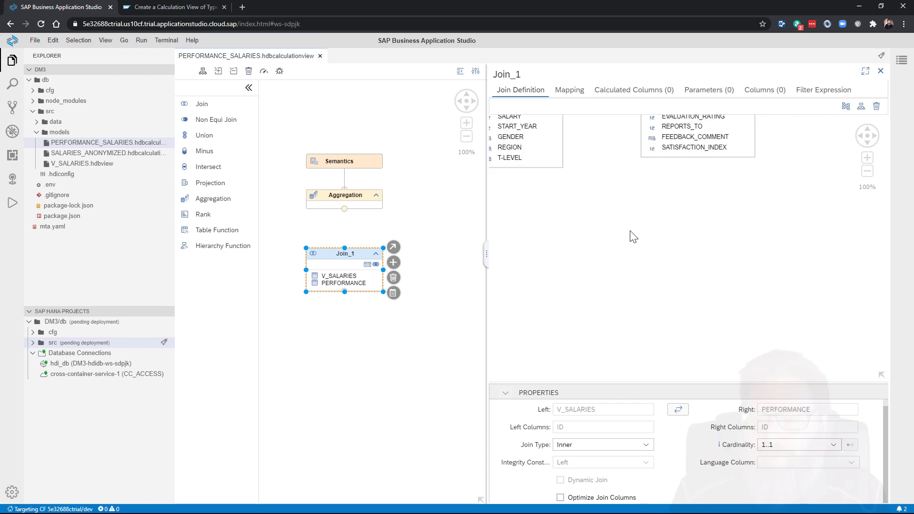
click(750, 184)
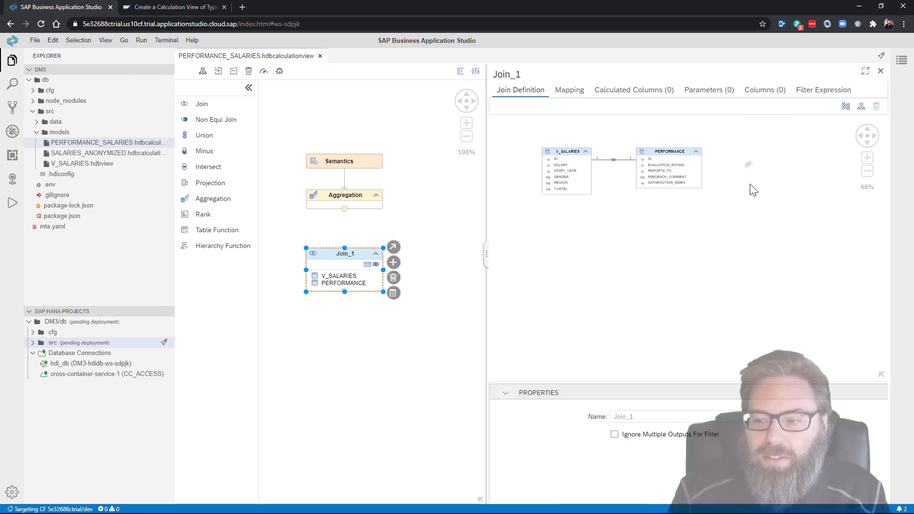
Step: Map all V_SALARIES columns and every PERFORMANCE column except ID to the join node's output columns
click(562, 95)
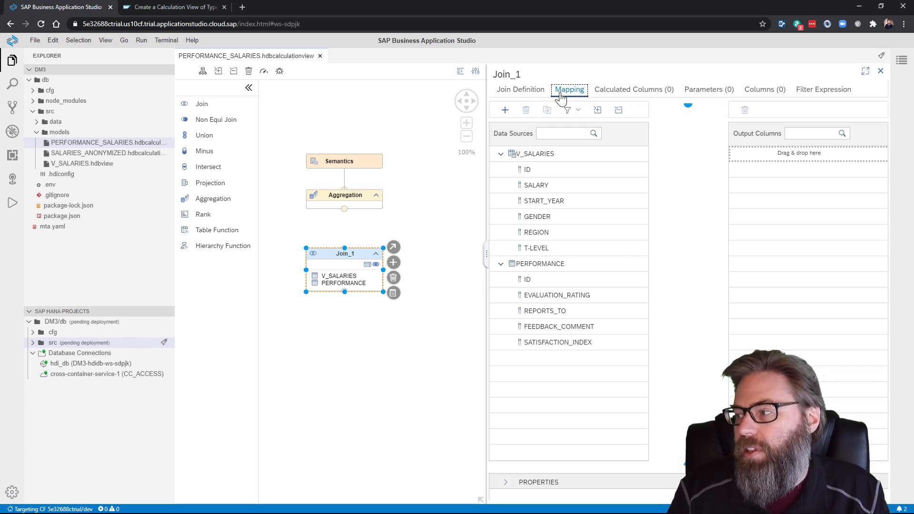
double_click(573, 155)
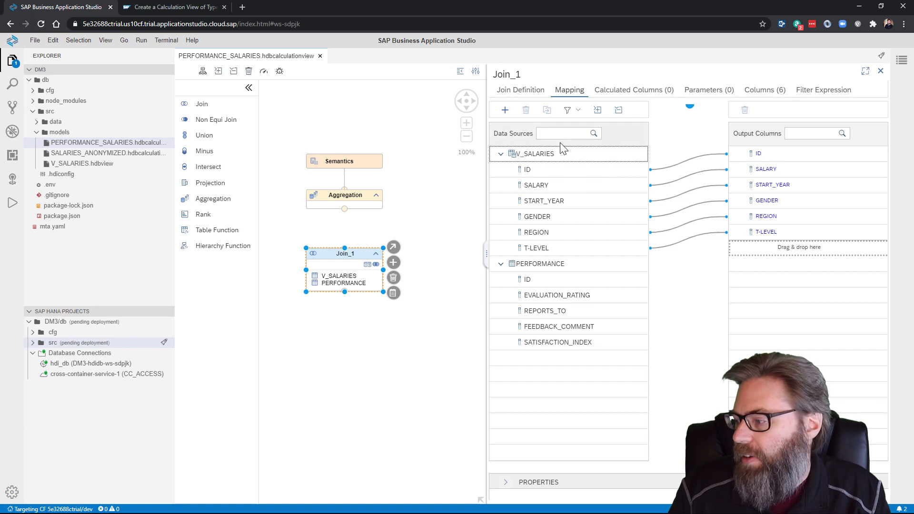
double_click(607, 296)
shift+click(601, 342)
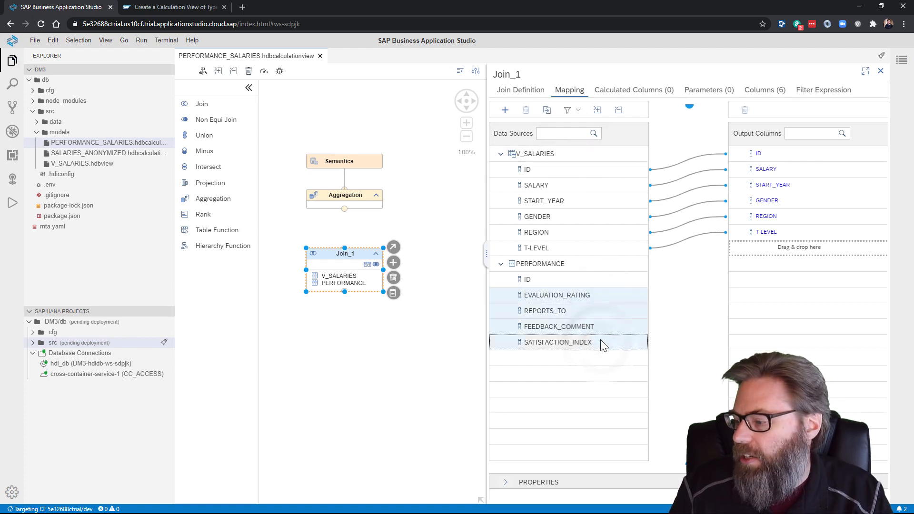
drag(619, 295, 781, 251)
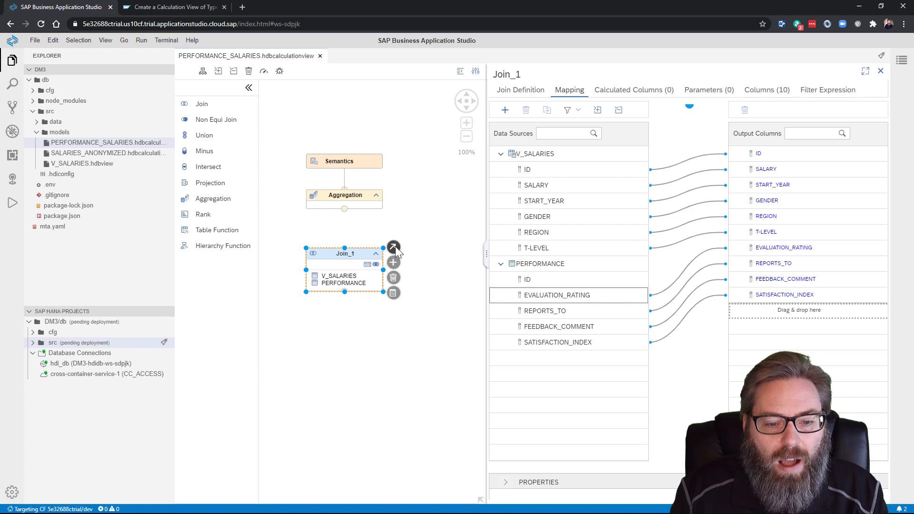
Step: Connect Join_1 to the Aggregation node and map all of its columns to the aggregation output
drag(393, 247, 347, 199)
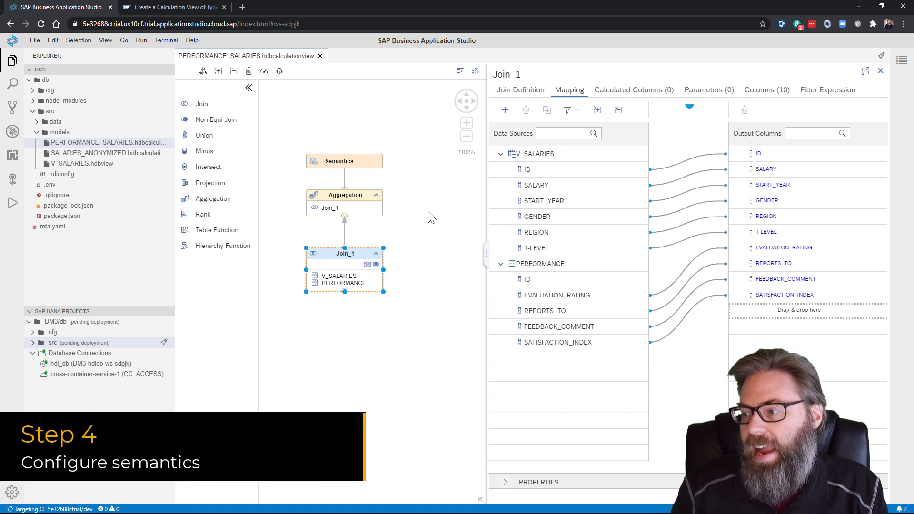
click(358, 196)
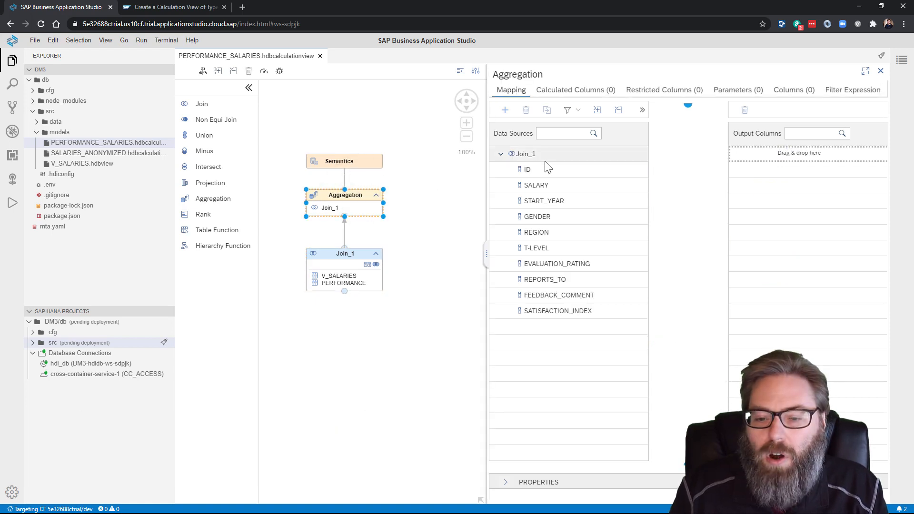
double_click(556, 154)
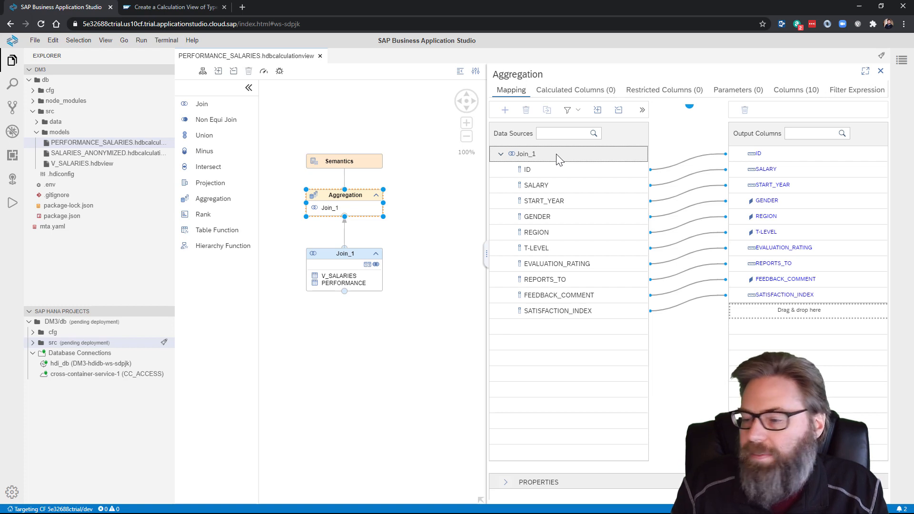
Step: Mark the ID, START_YEAR and REPORTS_TO columns as attributes in the Semantics node
click(372, 165)
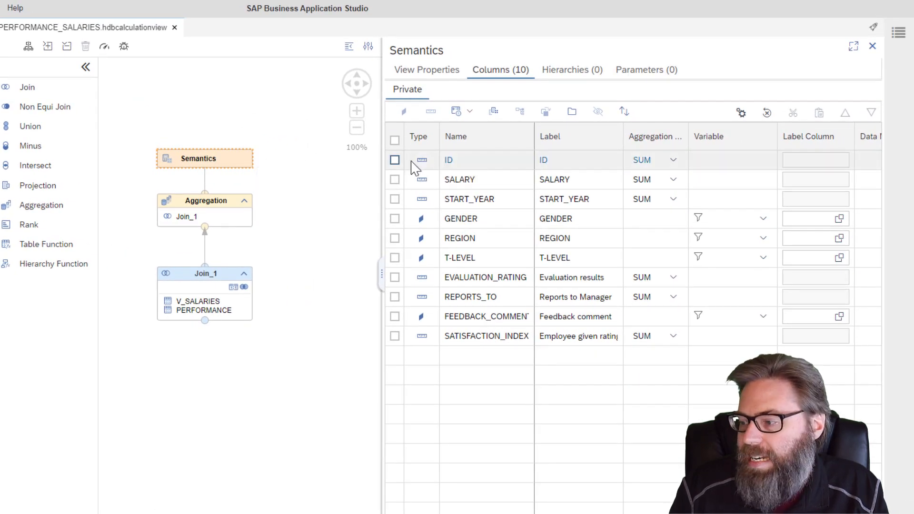
click(395, 160)
click(395, 199)
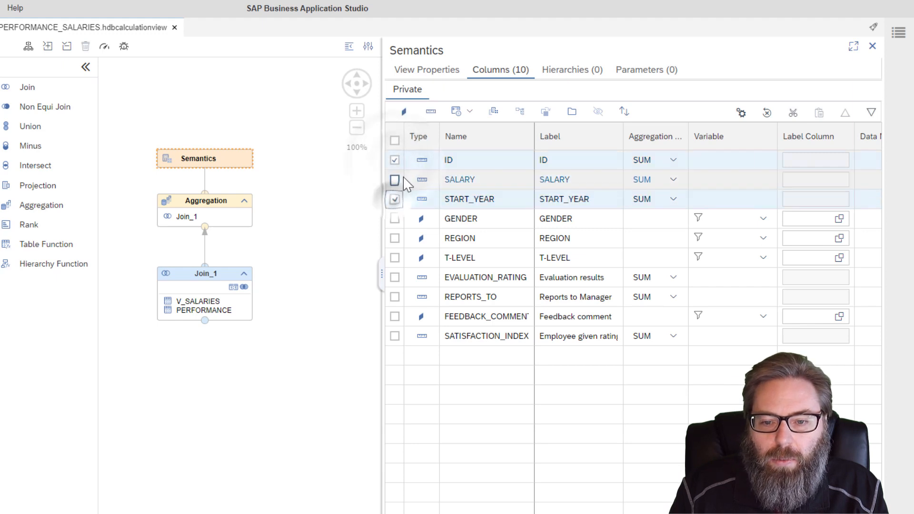
click(404, 113)
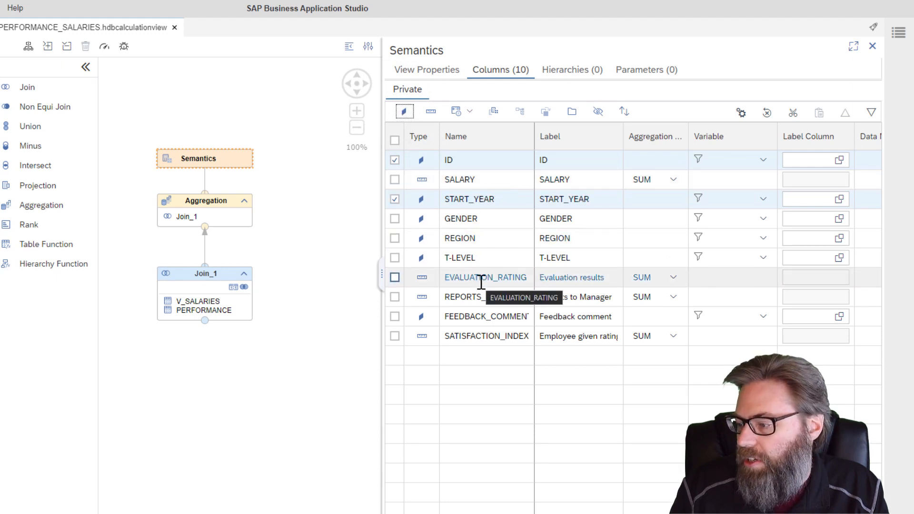
click(394, 297)
click(404, 113)
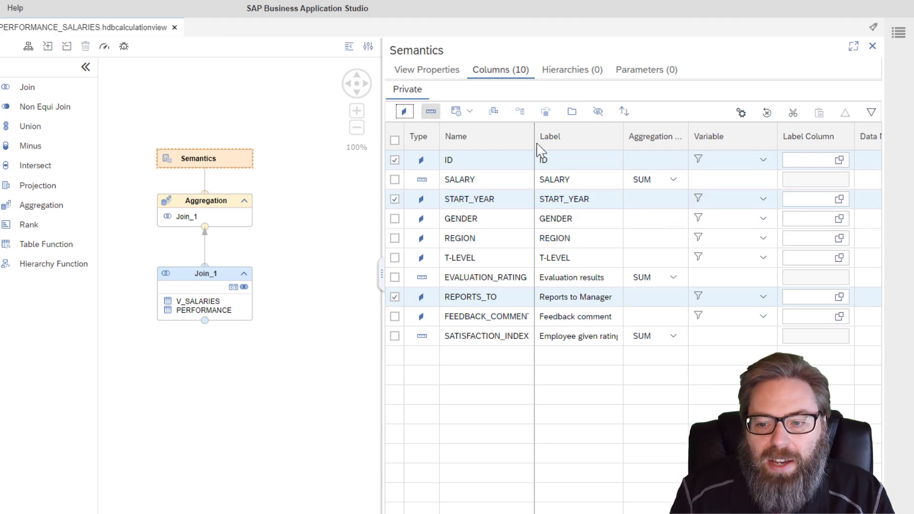
Step: Set the aggregation of the SALARY, EVALUATION_RATING and SATISFACTION_INDEX measures to AVG
click(671, 182)
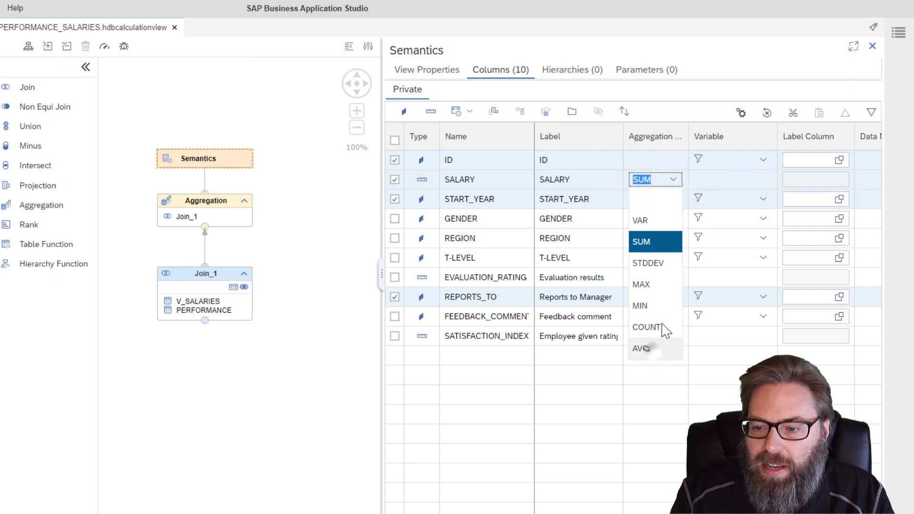
click(657, 347)
click(674, 280)
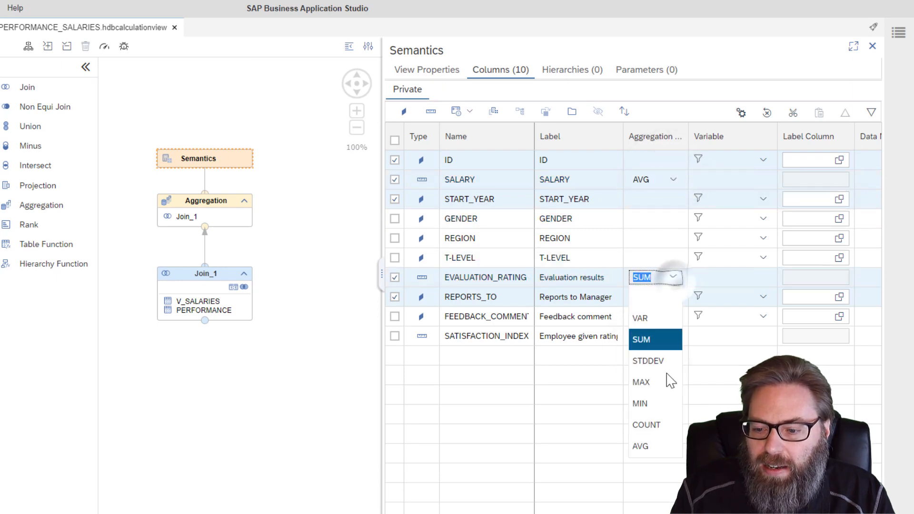
click(643, 445)
click(674, 337)
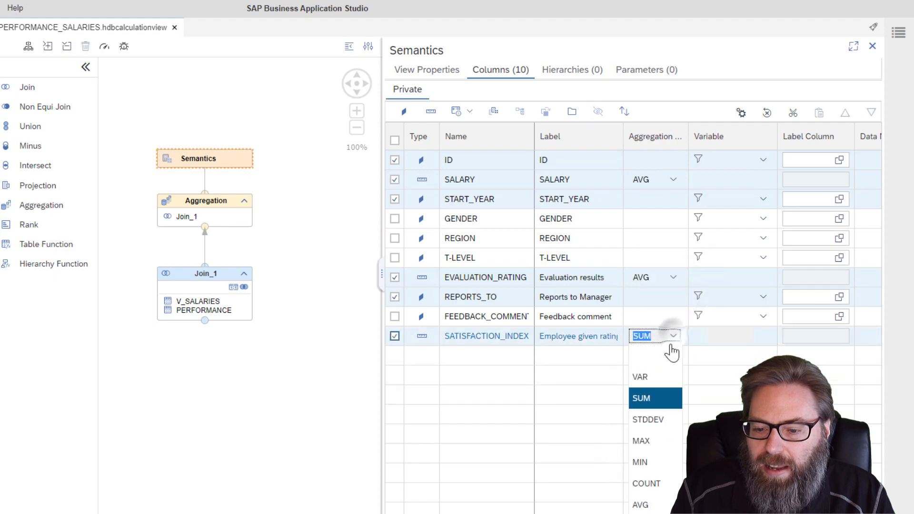
click(657, 504)
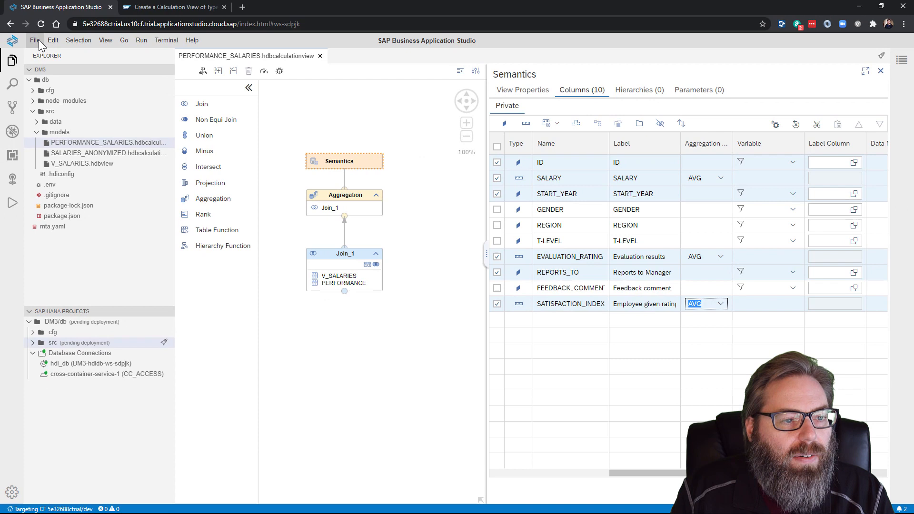
Step: Save the PERFORMANCE_SALARIES calculation view and close its editor
click(39, 41)
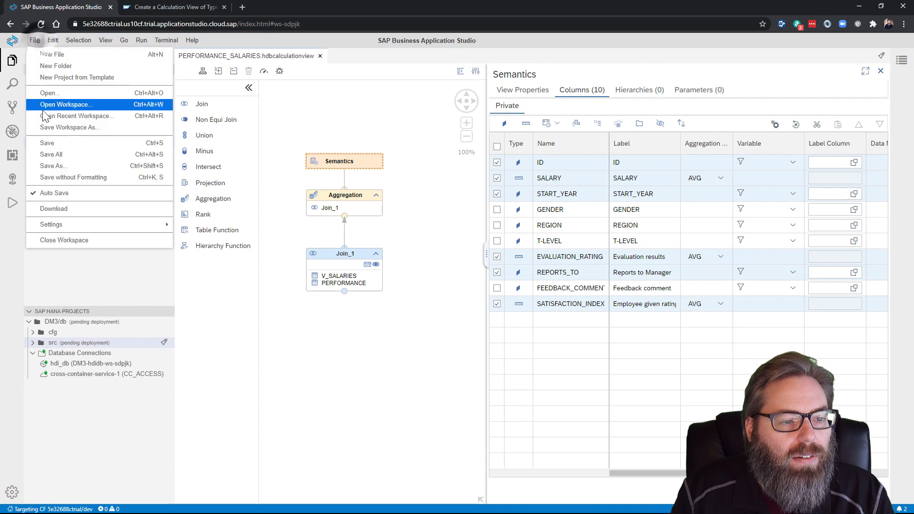
click(64, 146)
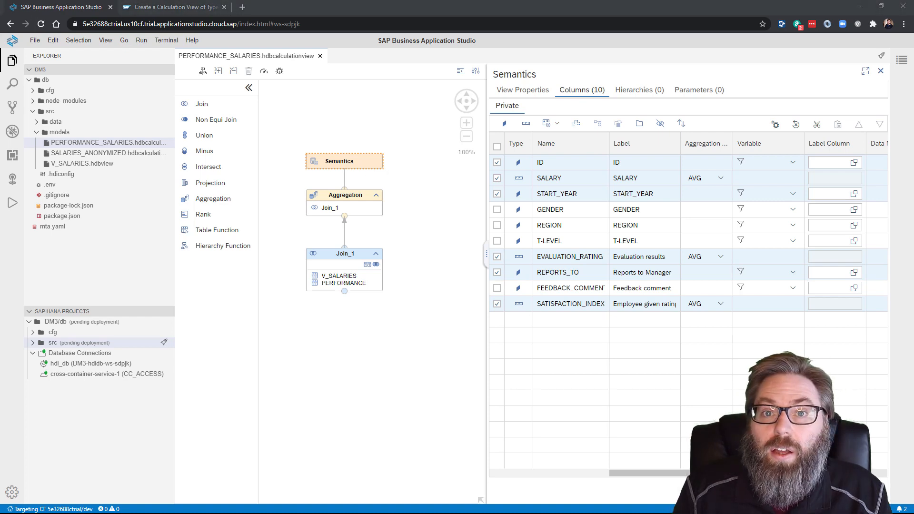
click(322, 57)
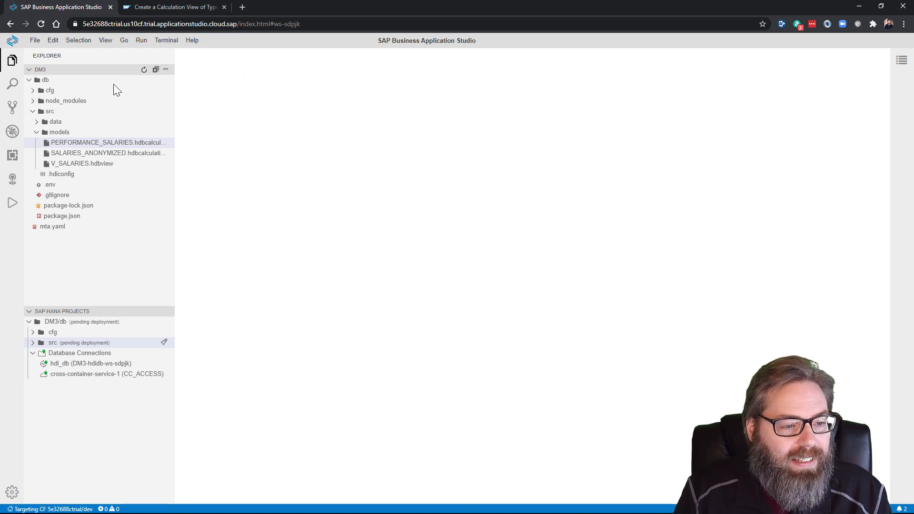
click(34, 41)
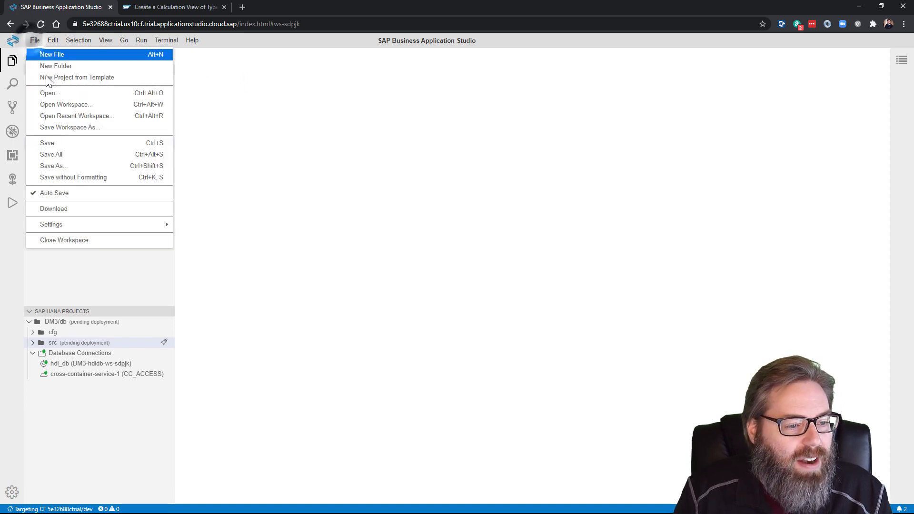
click(77, 142)
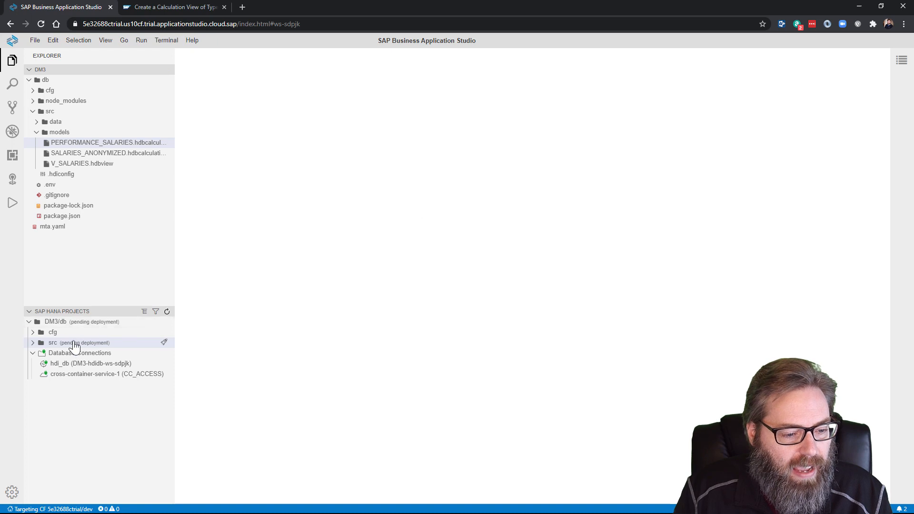
Step: Deploy the DM3/db project with its pending models and review the deployment log for the PERFORMANCE_SALARIES calculation view
click(41, 344)
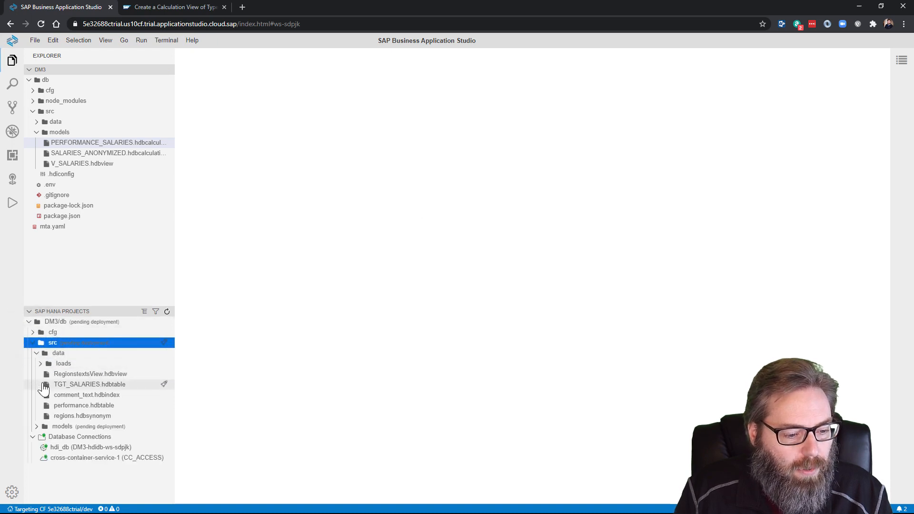
click(43, 427)
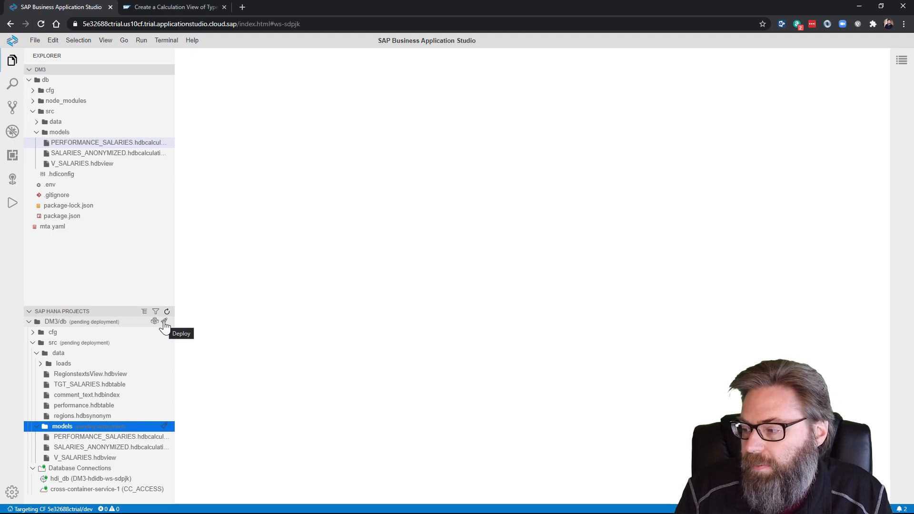
click(164, 323)
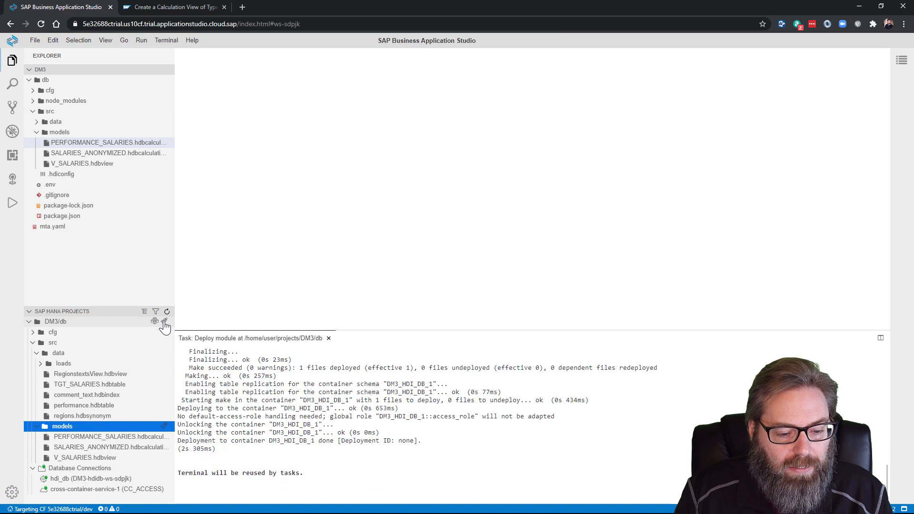
scroll(386, 427, up, 4)
scroll(296, 420, up, 4)
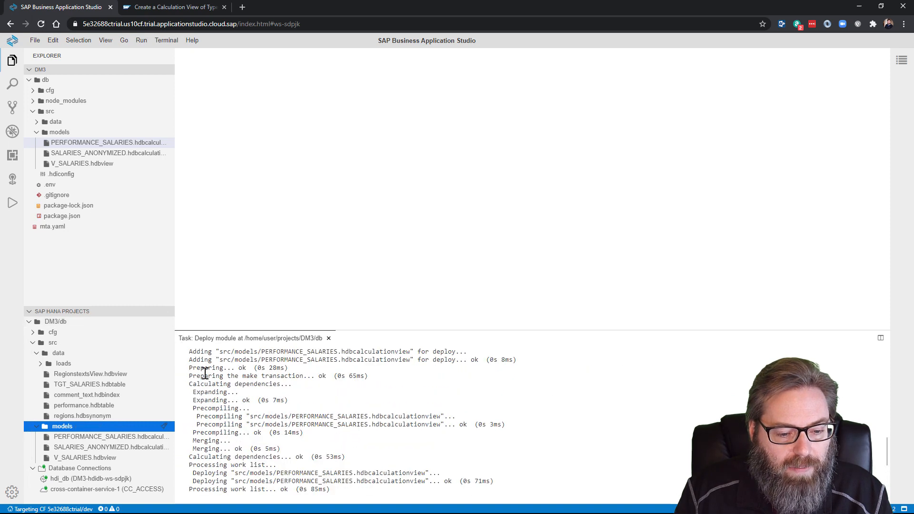
scroll(332, 406, up, 2)
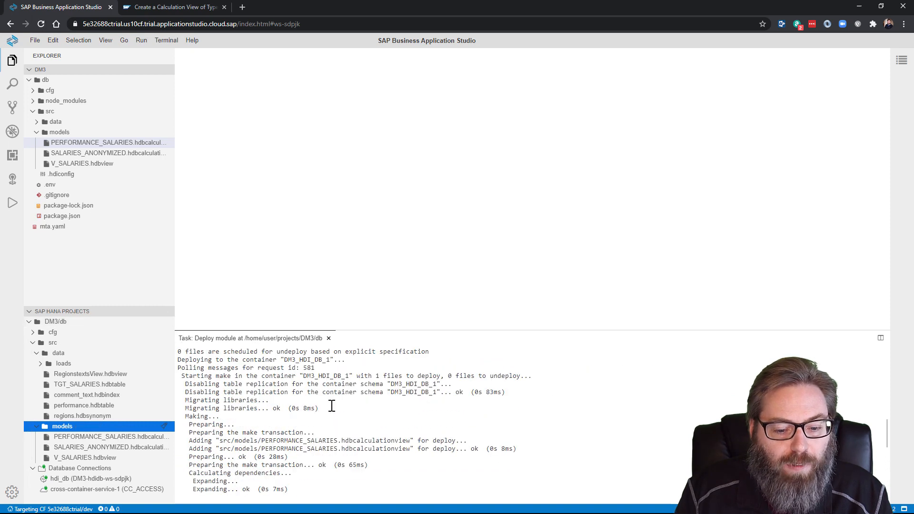
scroll(331, 396, down, 8)
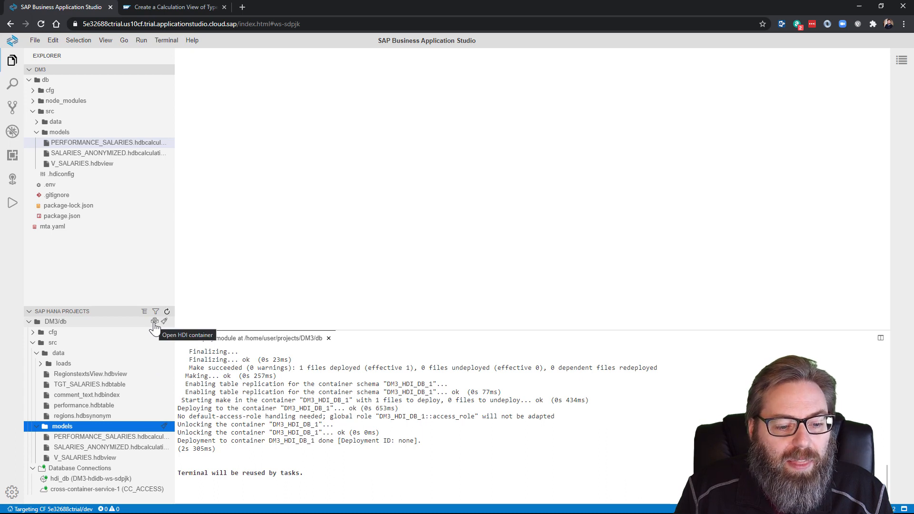
Step: Open the DM3/db HDI container in Database Explorer and close the leftover V_SALARIES data and SQL Console 1.sql editors
click(155, 322)
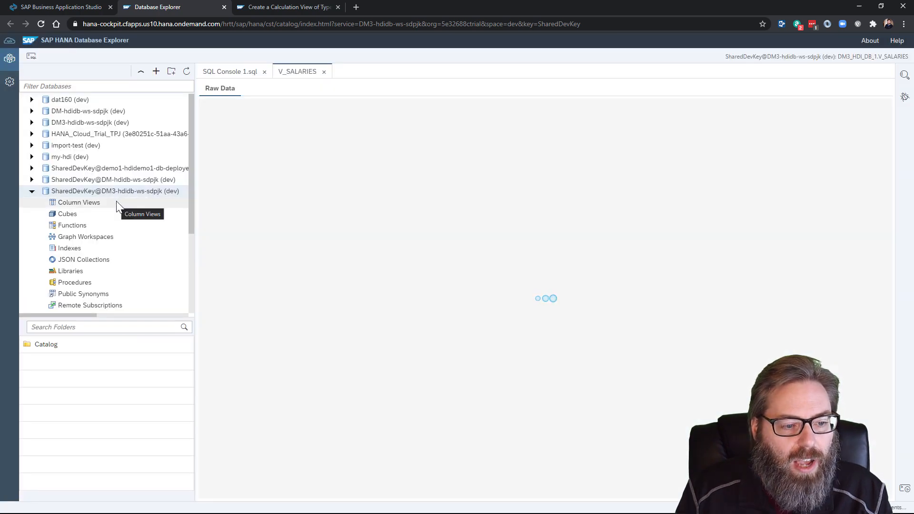
click(117, 201)
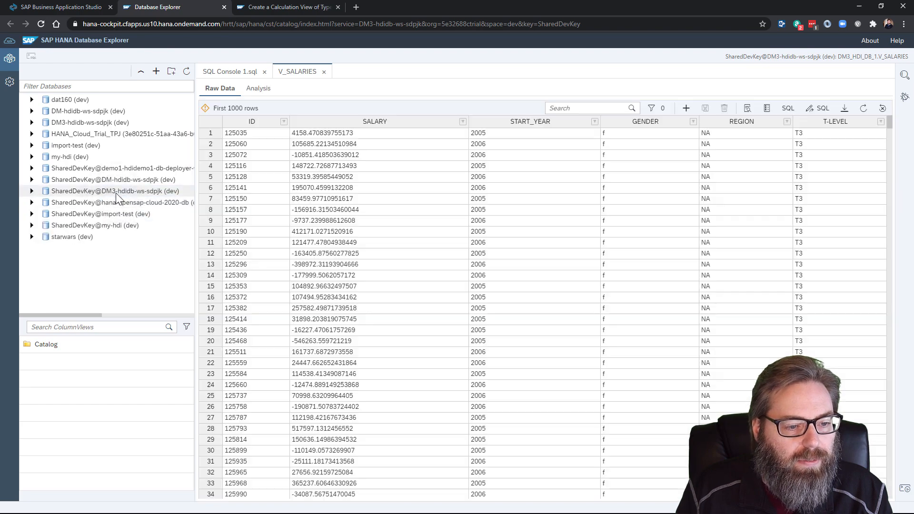
click(324, 72)
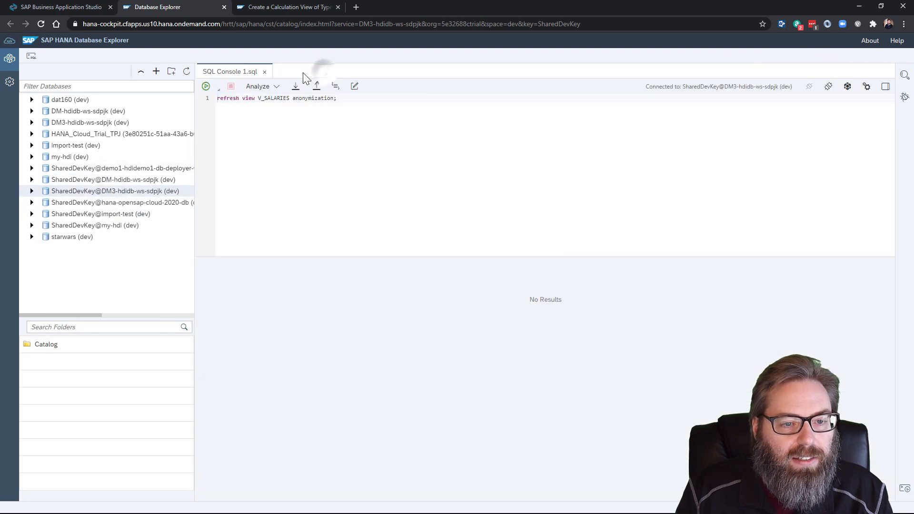
click(264, 72)
Step: Open the data of the PERFORMANCE_SALARIES column view in the SharedDevKey@DM3-hdidb-ws-sdpjk container and examine its raw records
click(32, 191)
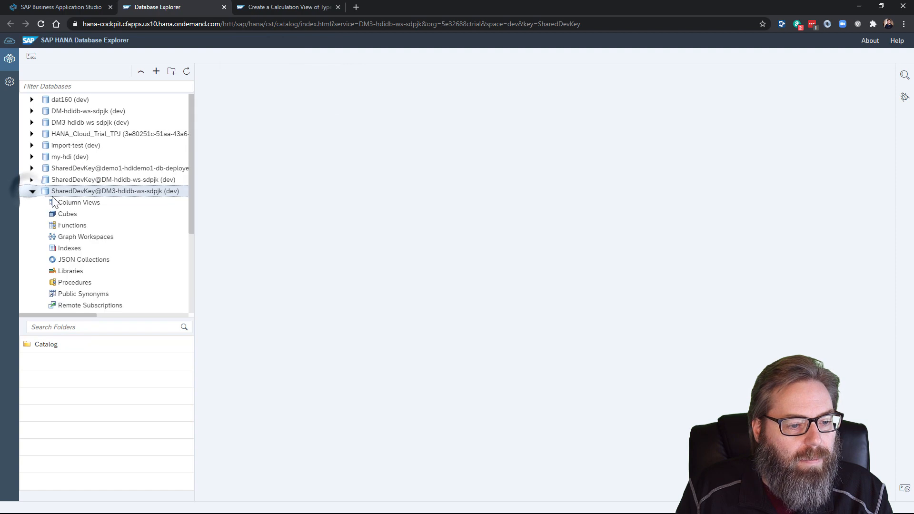
click(87, 203)
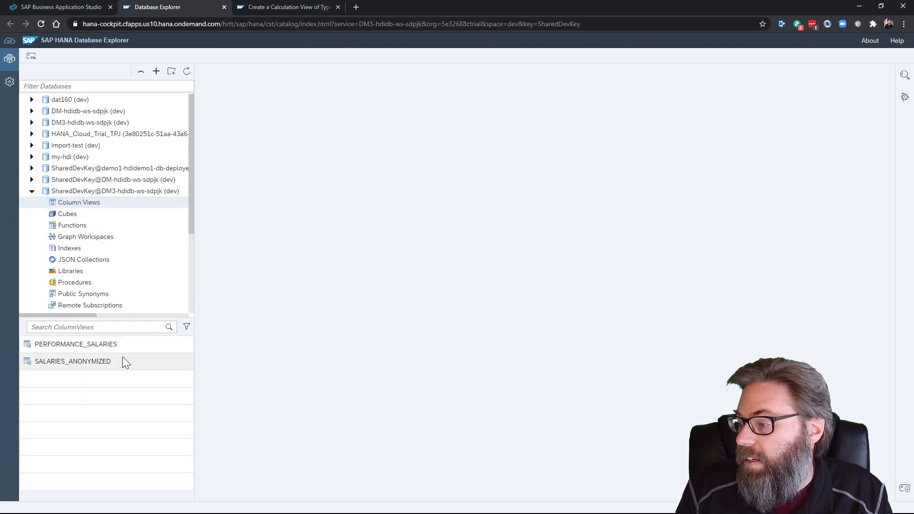
right_click(149, 341)
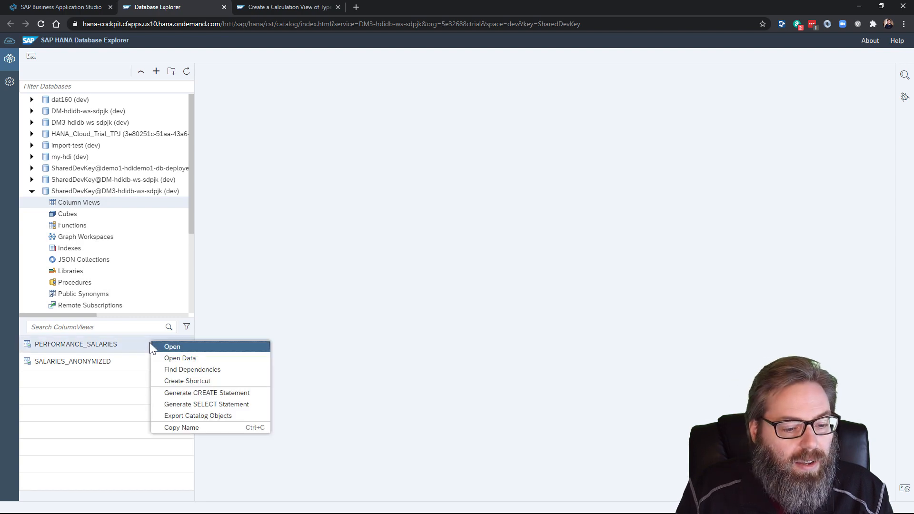
click(176, 354)
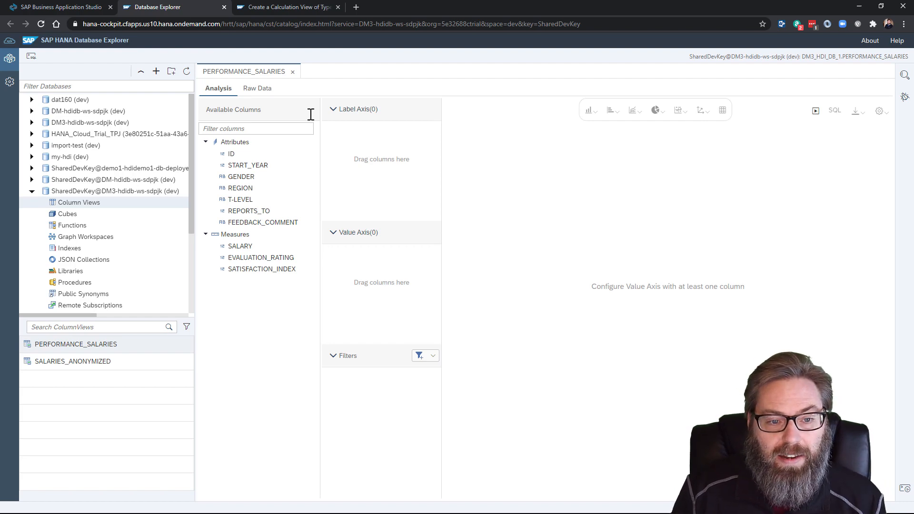
click(264, 90)
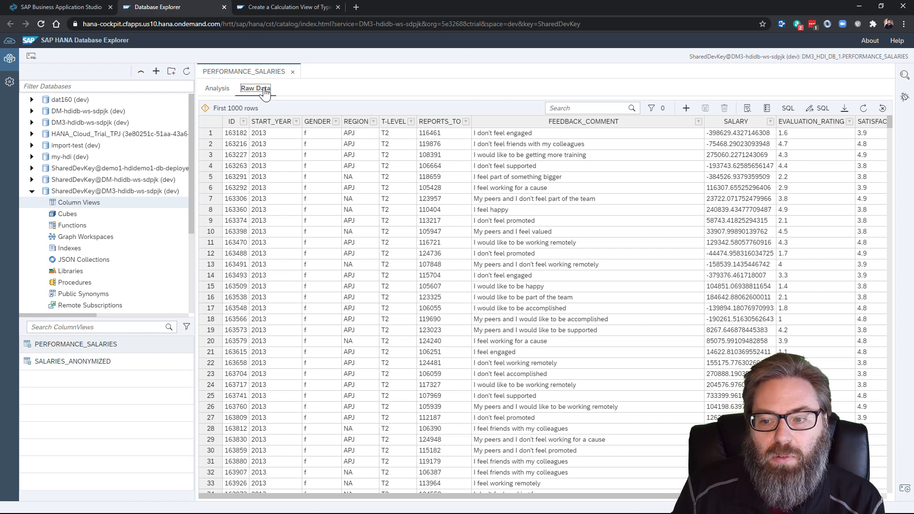
Step: Chart the PERFORMANCE_SALARIES analysis with T-LEVEL on the label axis and EVALUATION_RATING on the value axis, and inspect the T5 bar
click(224, 91)
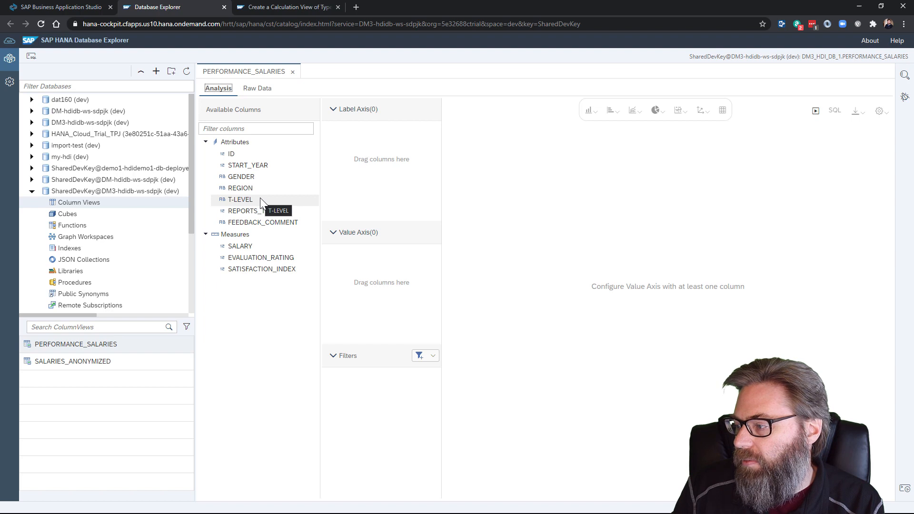
drag(260, 198, 404, 139)
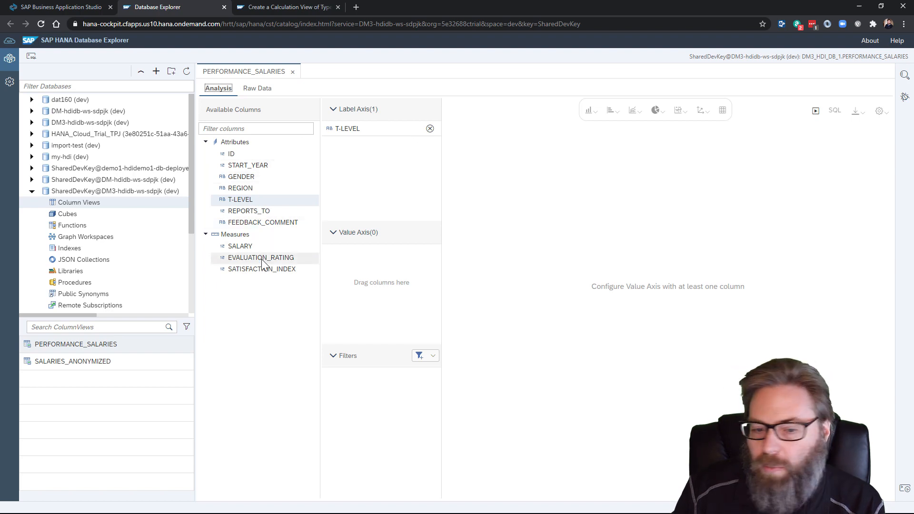
drag(265, 259, 387, 257)
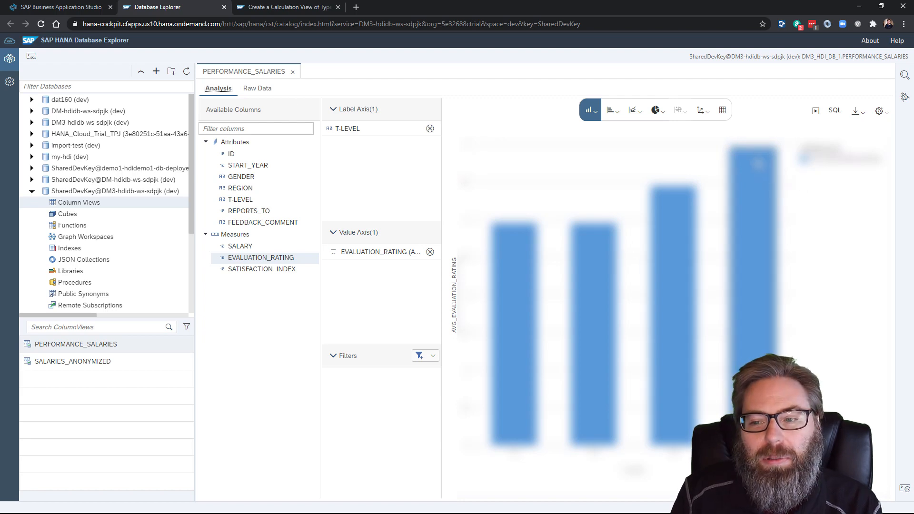
mouse_move(756, 158)
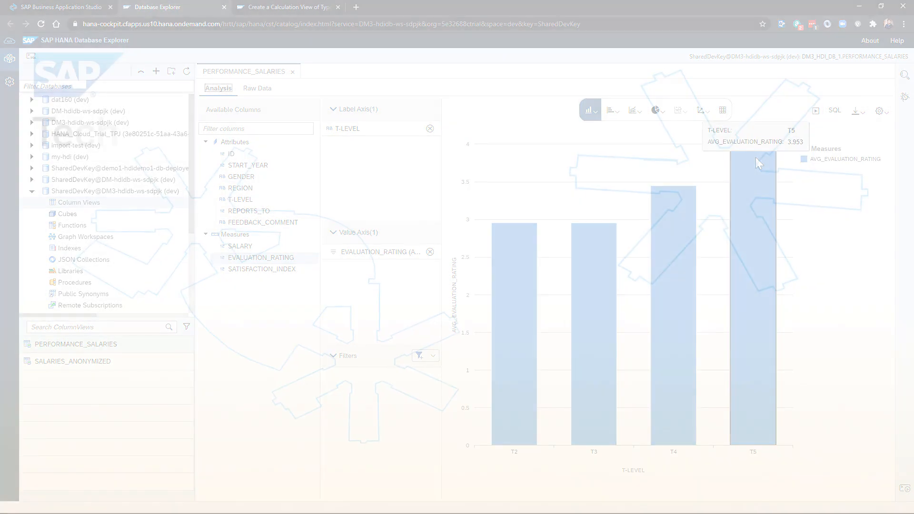